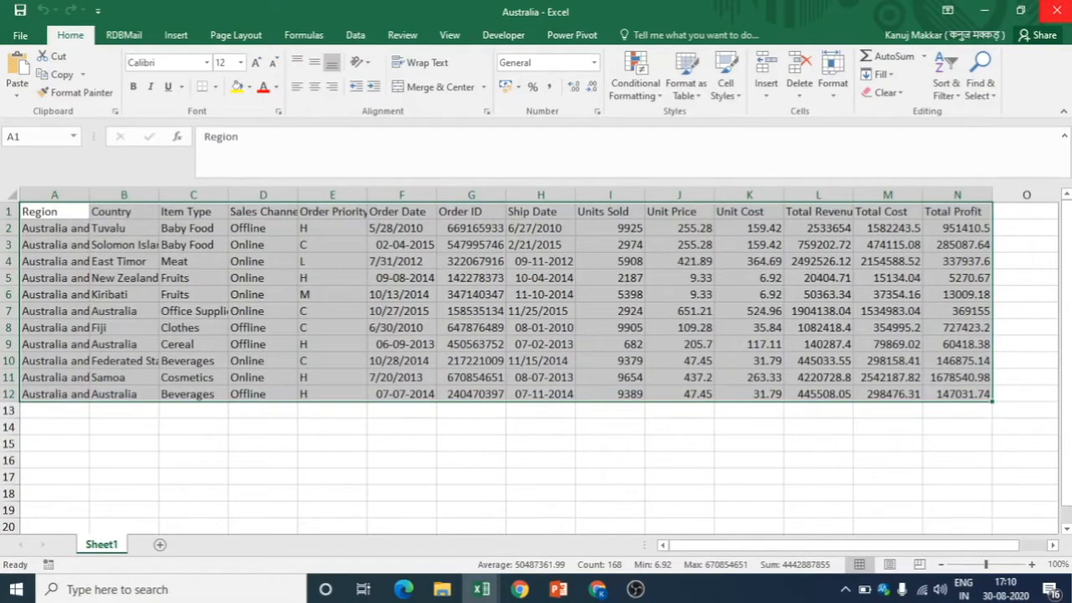
# - Close the Australia workbook, create a new Excel workbook named Combine in the Power query files folder, and open it
pyautogui.click(1056, 11)
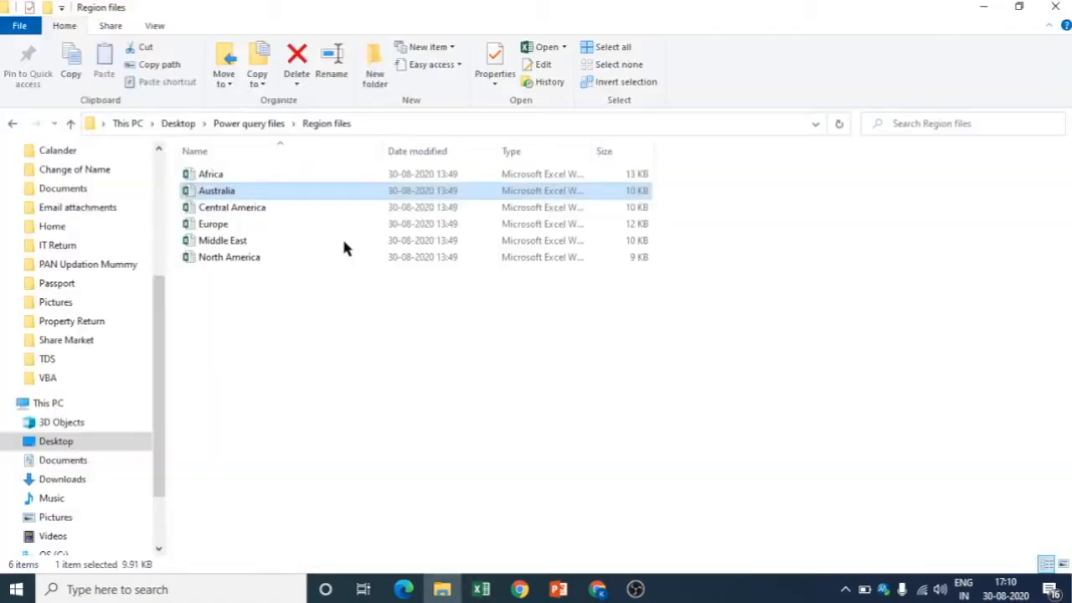
pyautogui.click(248, 127)
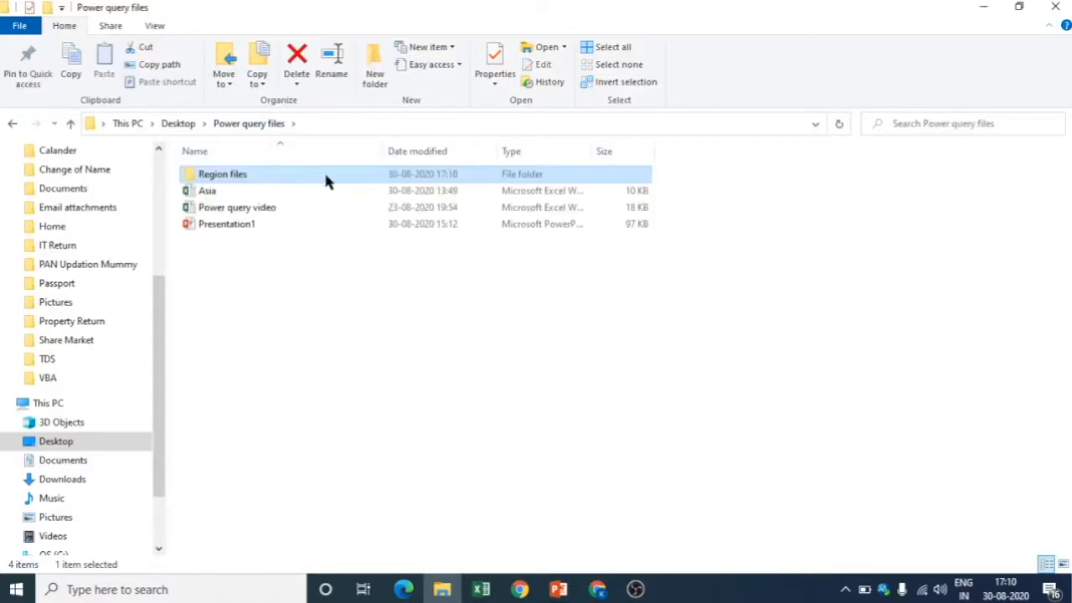
pyautogui.rightClick(239, 264)
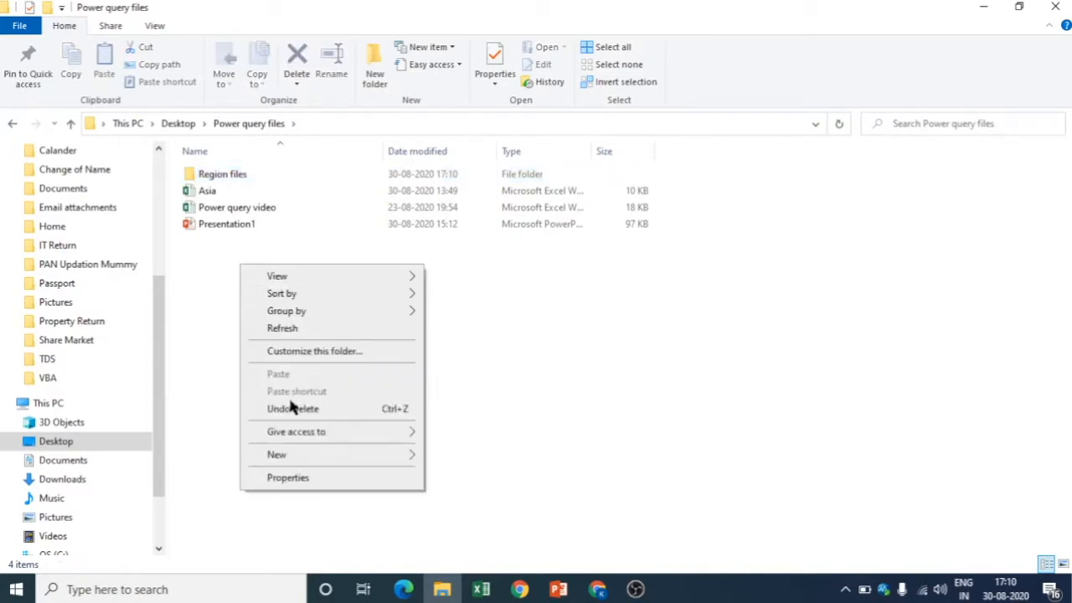
pyautogui.moveTo(297, 456)
pyautogui.click(519, 439)
pyautogui.write('Combine')
pyautogui.press('Return')
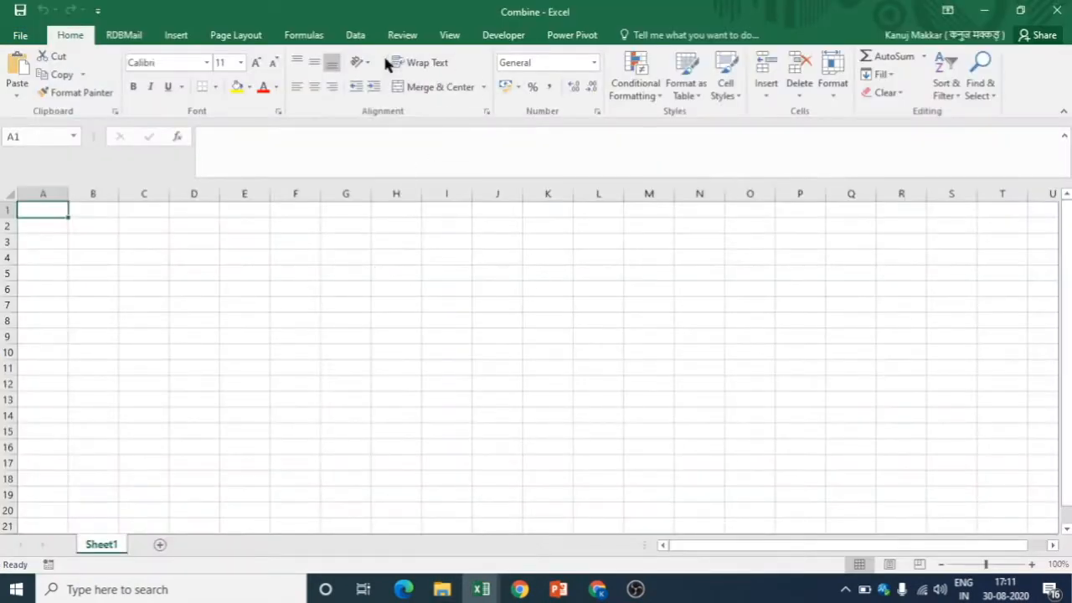
# - Create a new folder query on the Region files folder inside Power query files and open it for editing in Power Query Editor
pyautogui.click(360, 40)
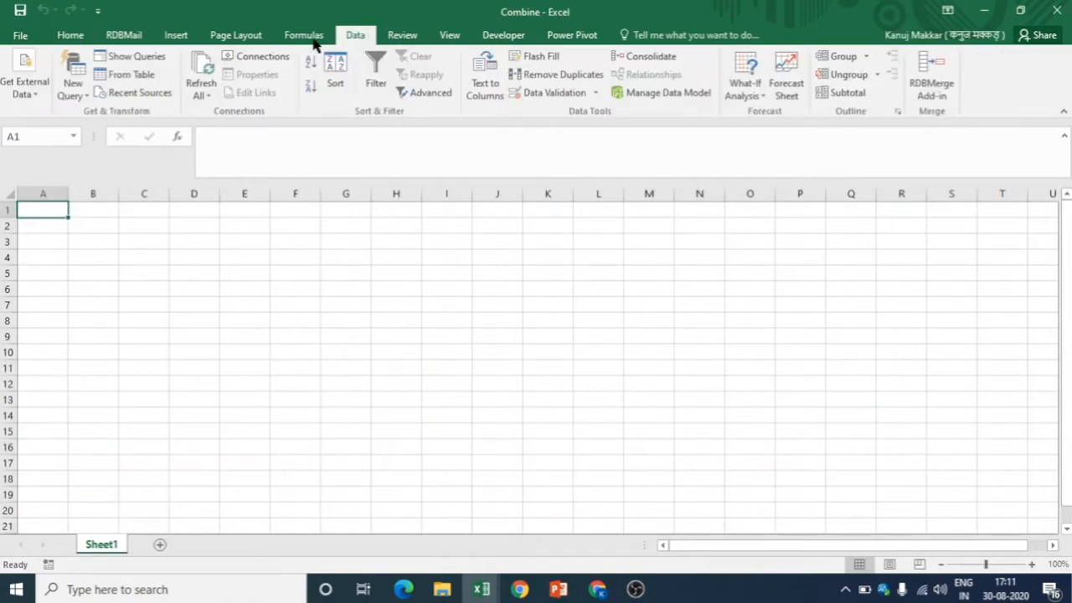
pyautogui.click(75, 94)
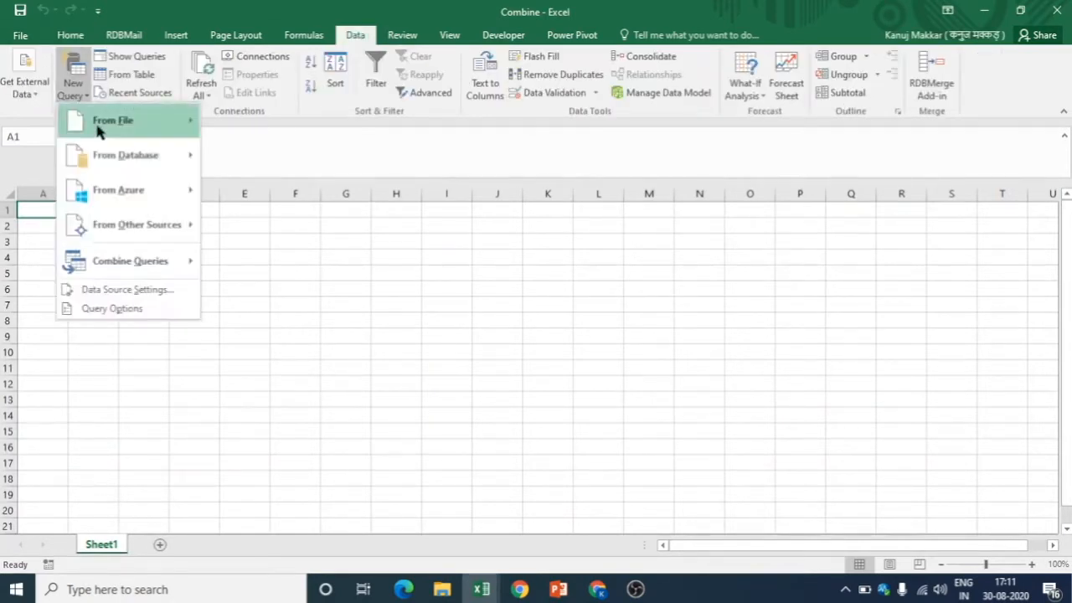
pyautogui.moveTo(100, 123)
pyautogui.click(288, 260)
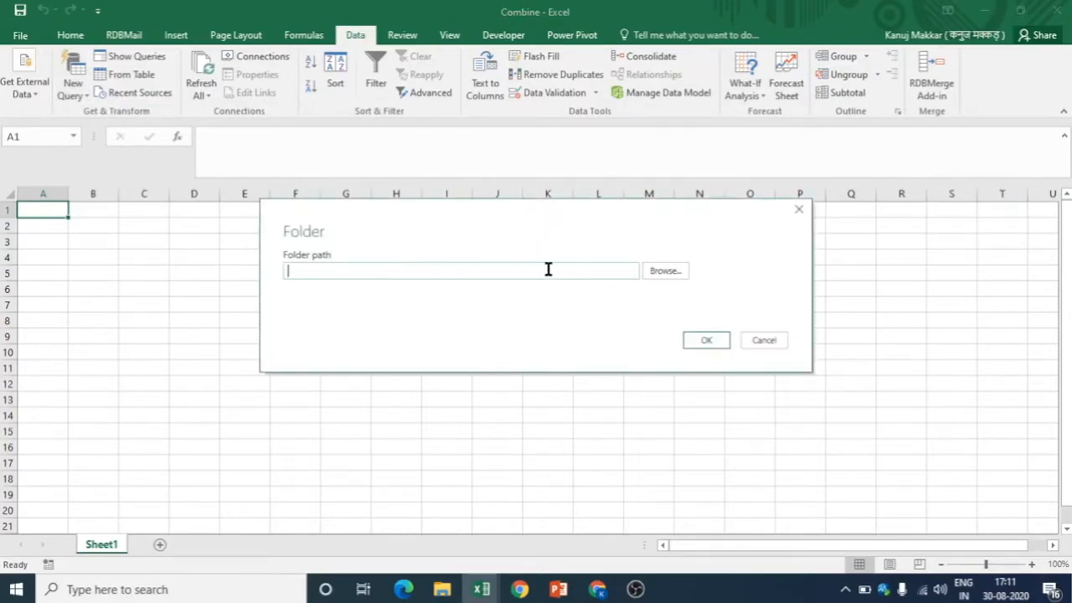
pyautogui.click(680, 270)
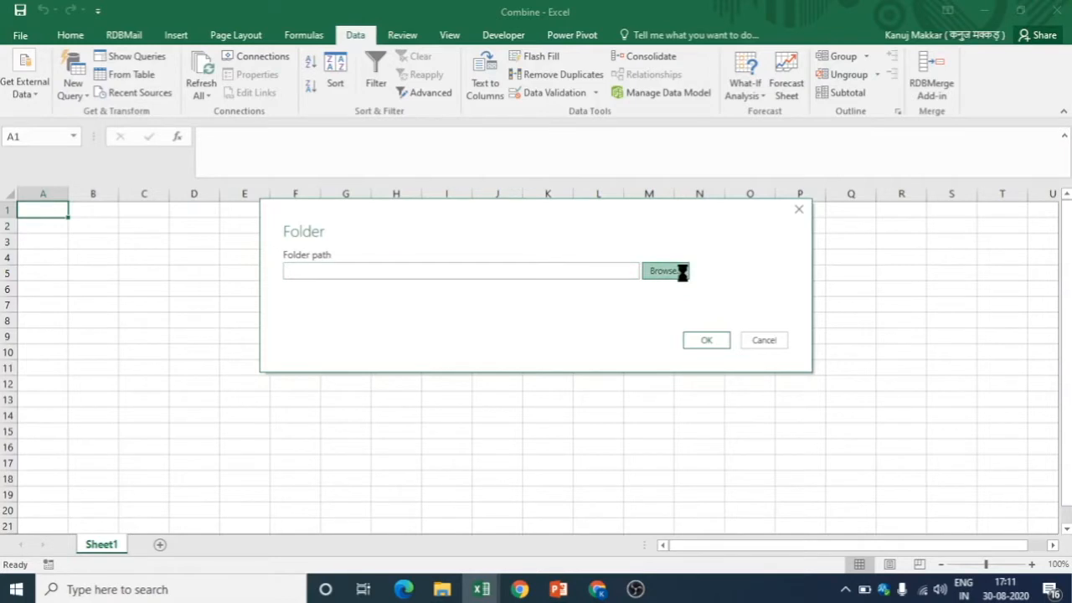
pyautogui.scroll(-3, 502, 325)
pyautogui.click(502, 328)
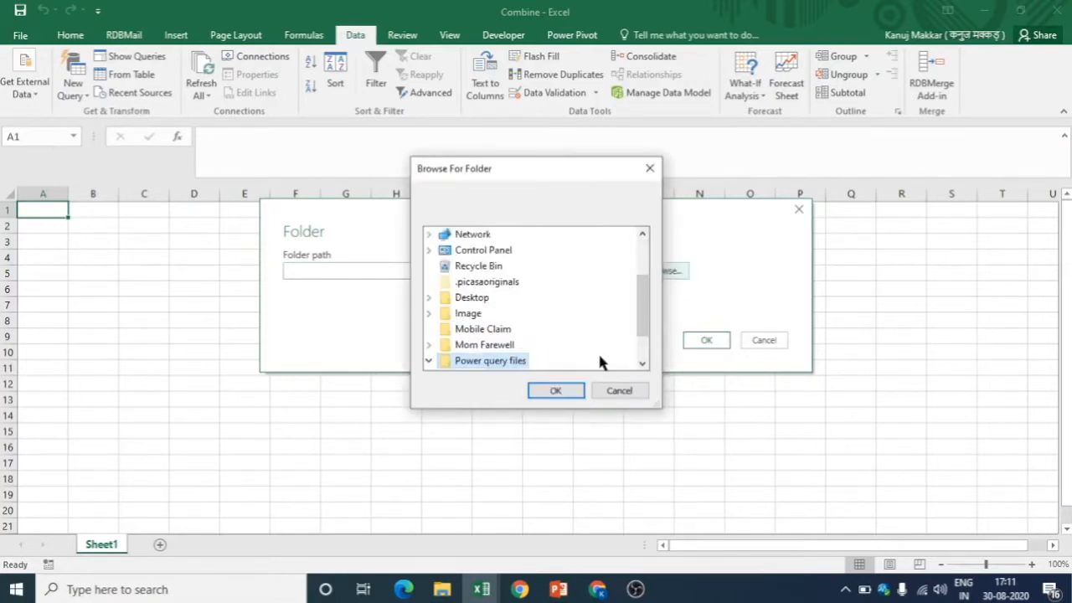
pyautogui.click(641, 366)
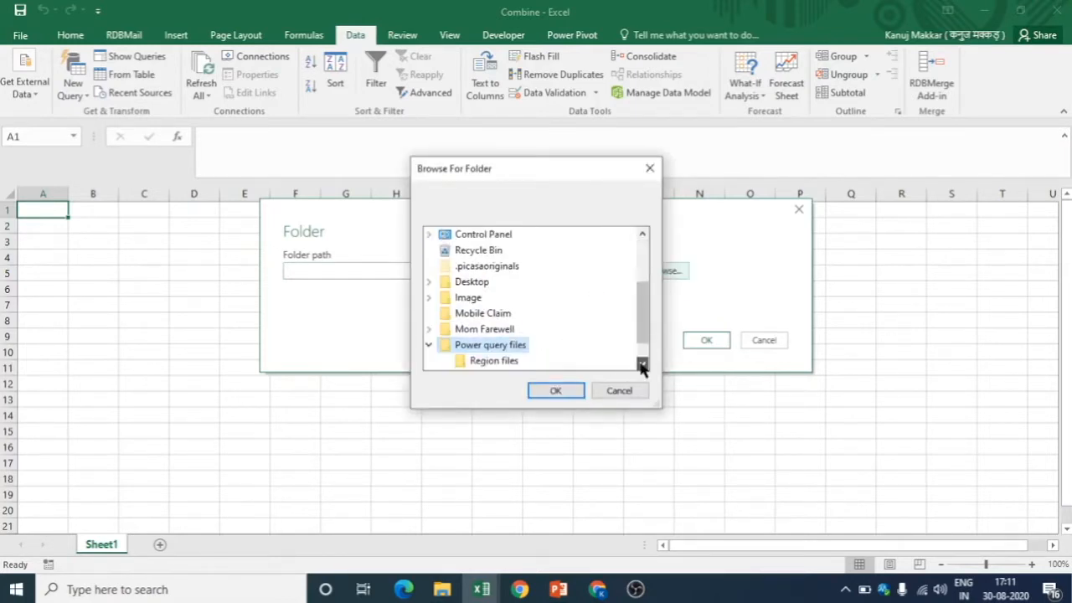
pyautogui.click(507, 362)
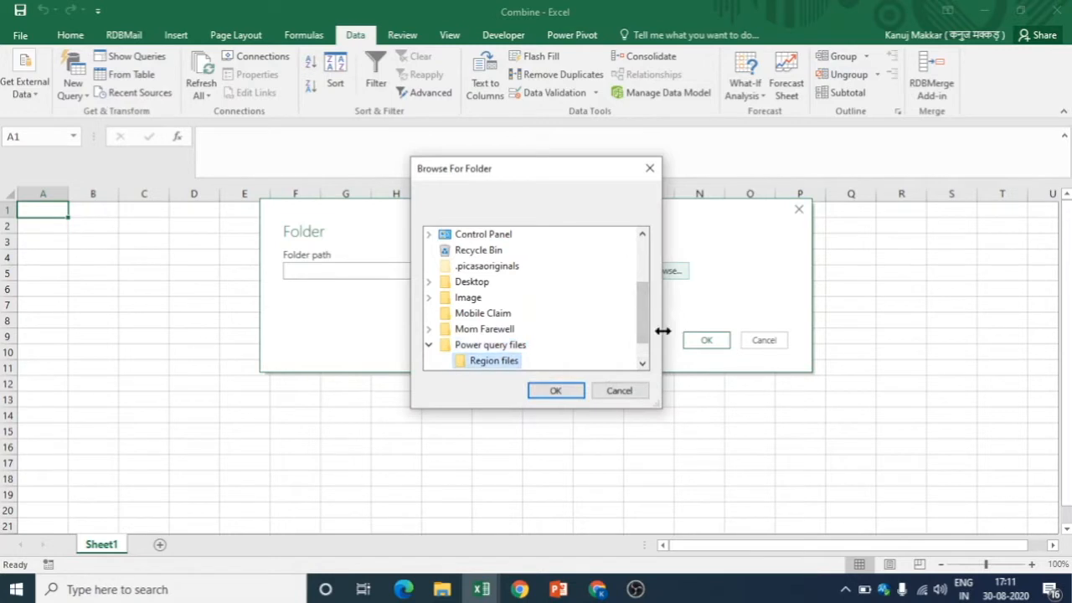
pyautogui.click(556, 390)
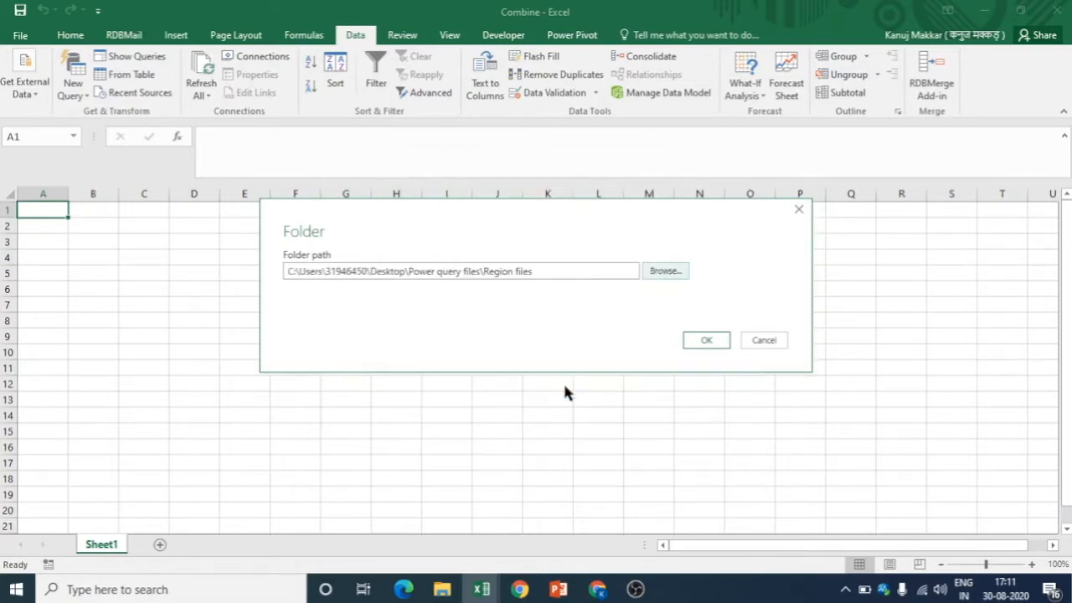
pyautogui.click(718, 343)
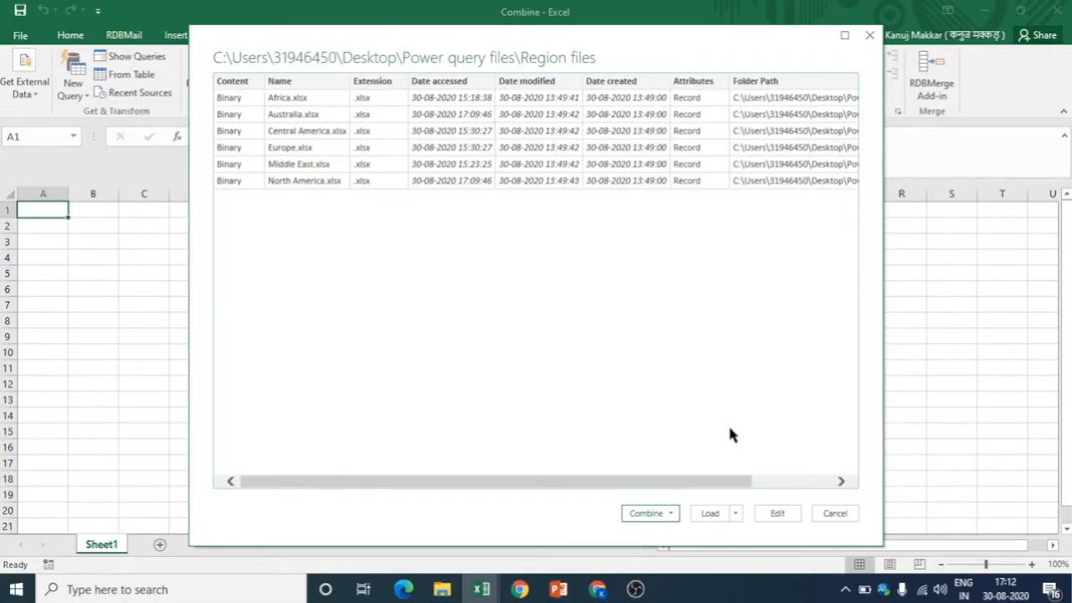
pyautogui.click(777, 514)
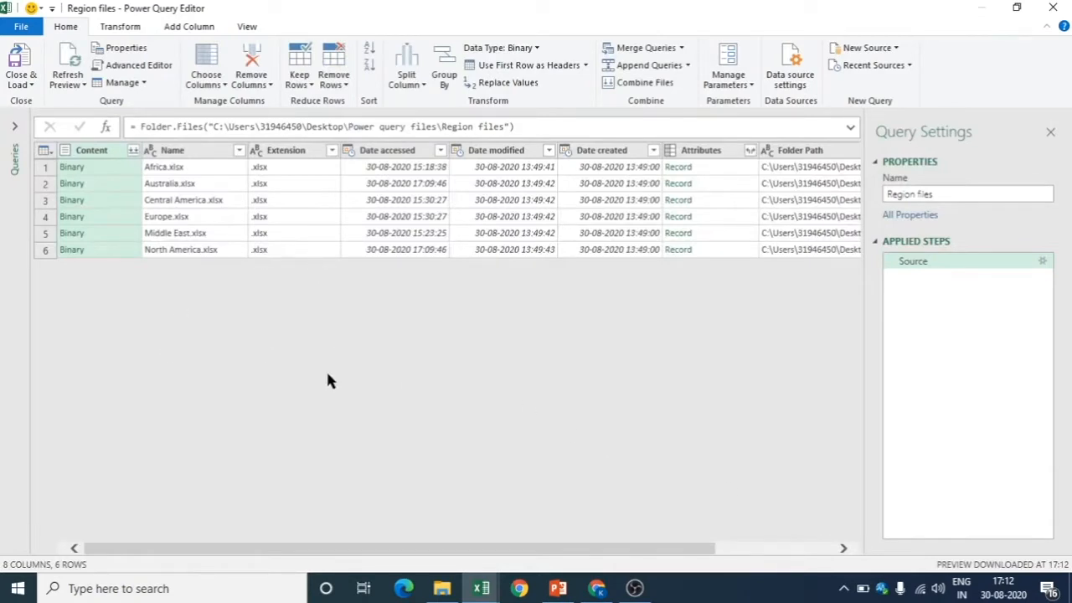
# - Drill into the Africa.xlsx binary and preview the table data of its Sheet1
pyautogui.click(71, 167)
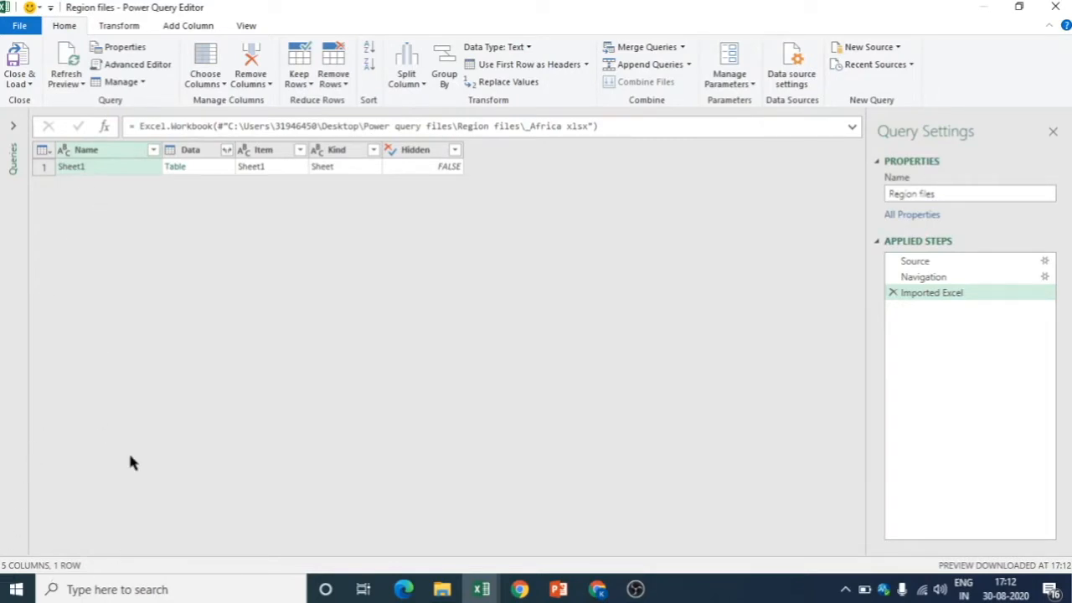
pyautogui.click(195, 165)
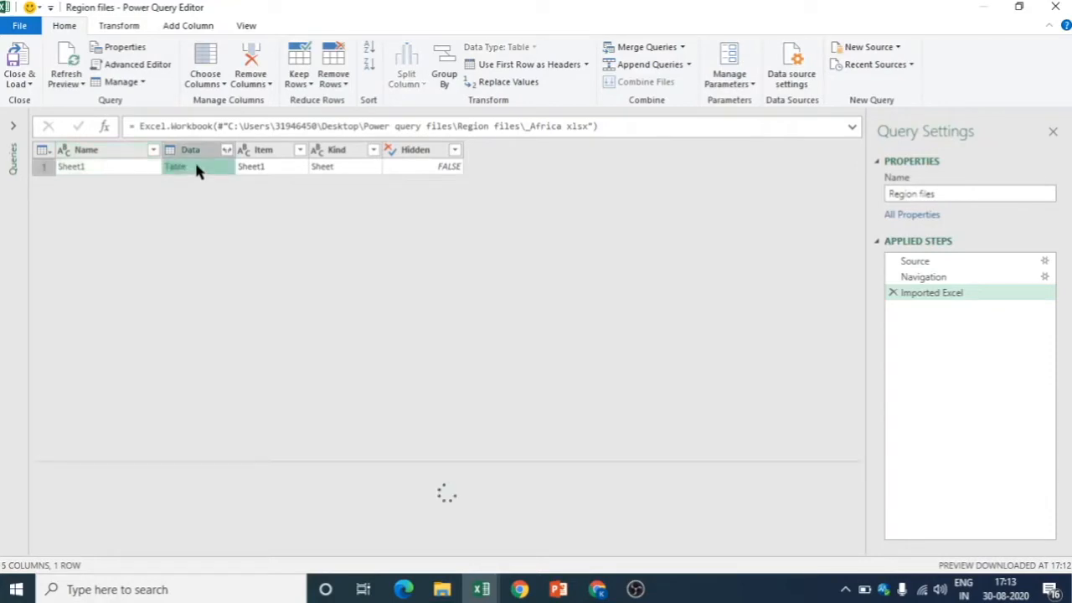
pyautogui.scroll(-5, 209, 502)
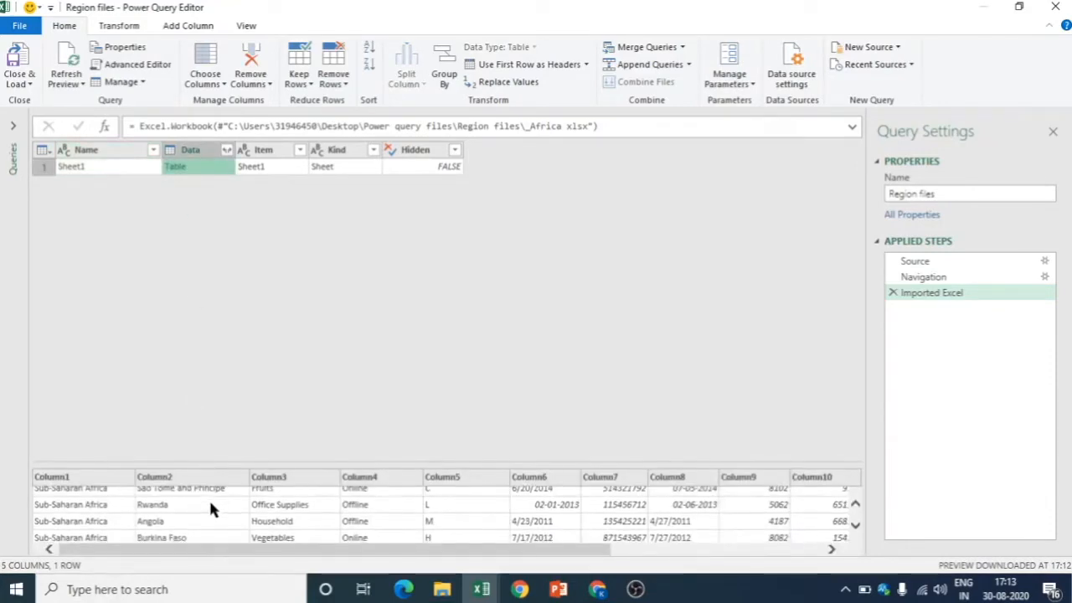
pyautogui.scroll(-2, 209, 502)
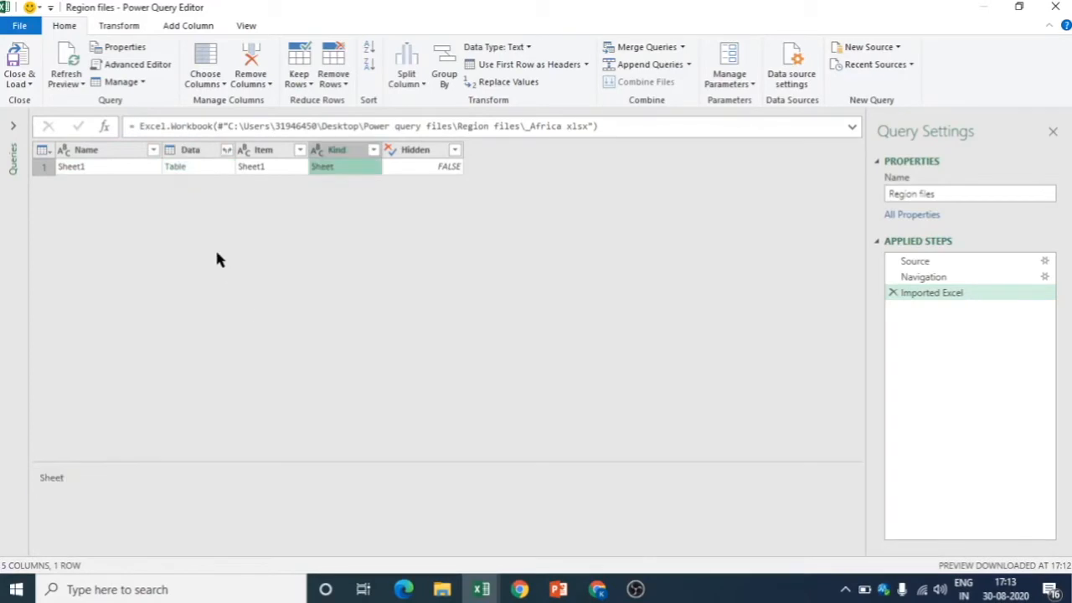
# - Delete the Navigation and Imported Excel steps from the Region files query
pyautogui.click(915, 263)
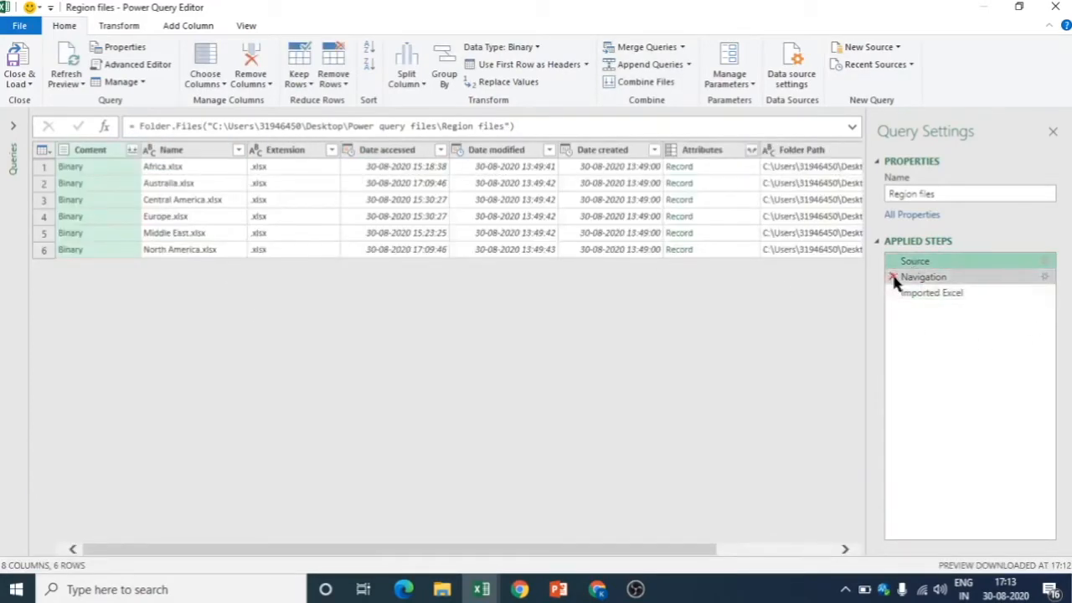
pyautogui.click(893, 278)
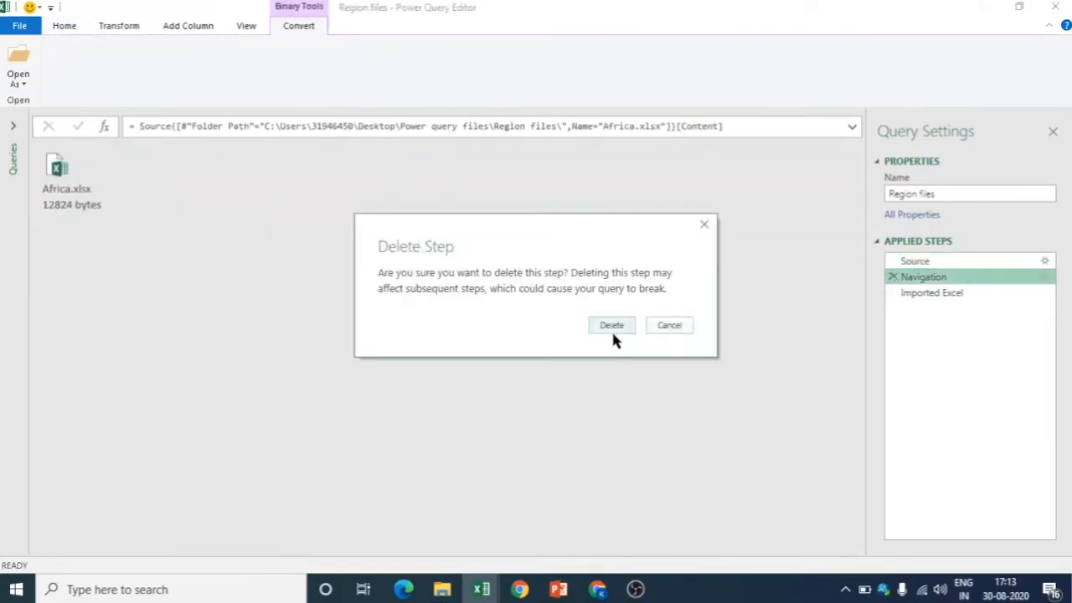
pyautogui.click(611, 327)
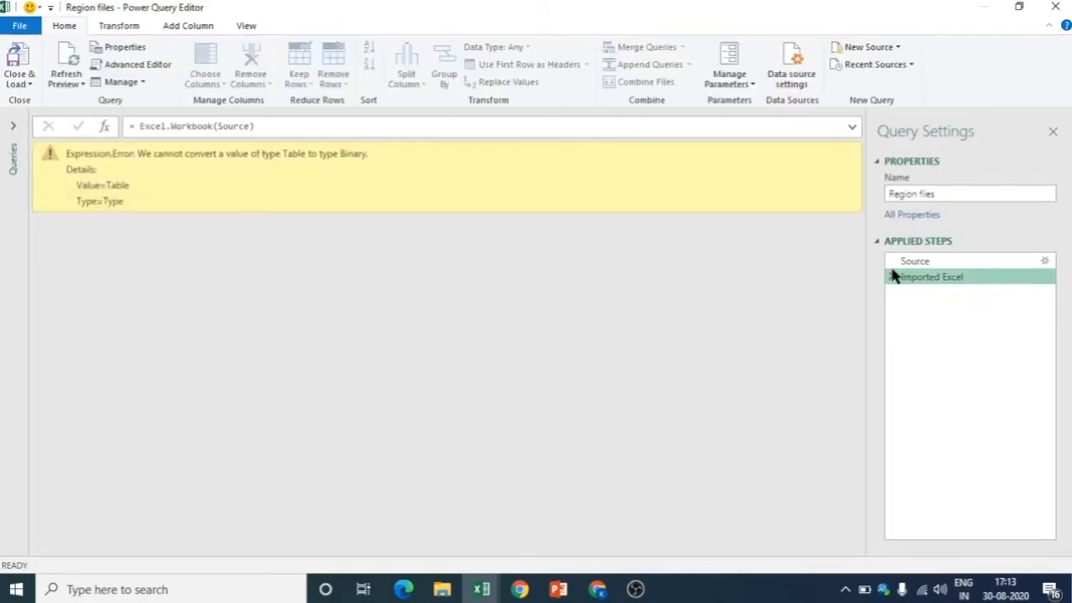
pyautogui.click(893, 275)
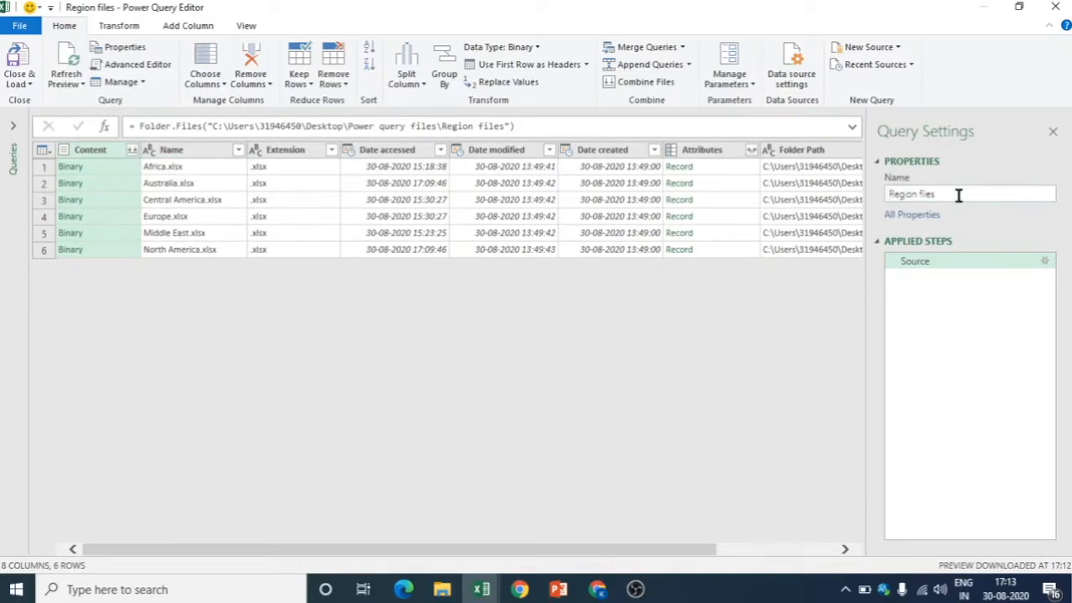
# - Combine the files in the Content column, extracting Sheet1 from each with the first file as the example
pyautogui.moveTo(938, 195); pyautogui.dragTo(894, 186)
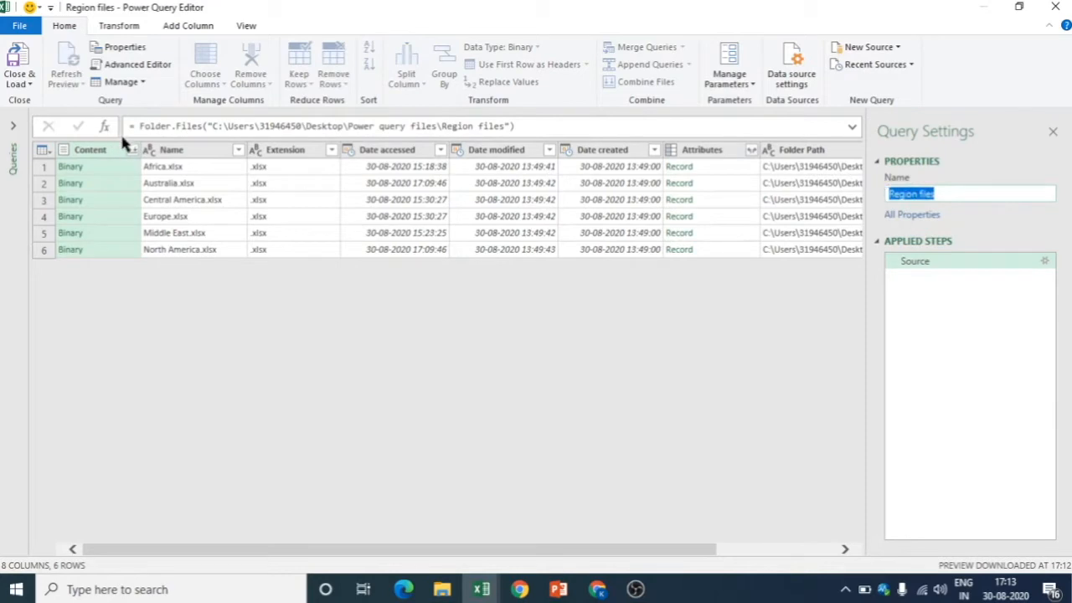
pyautogui.click(133, 152)
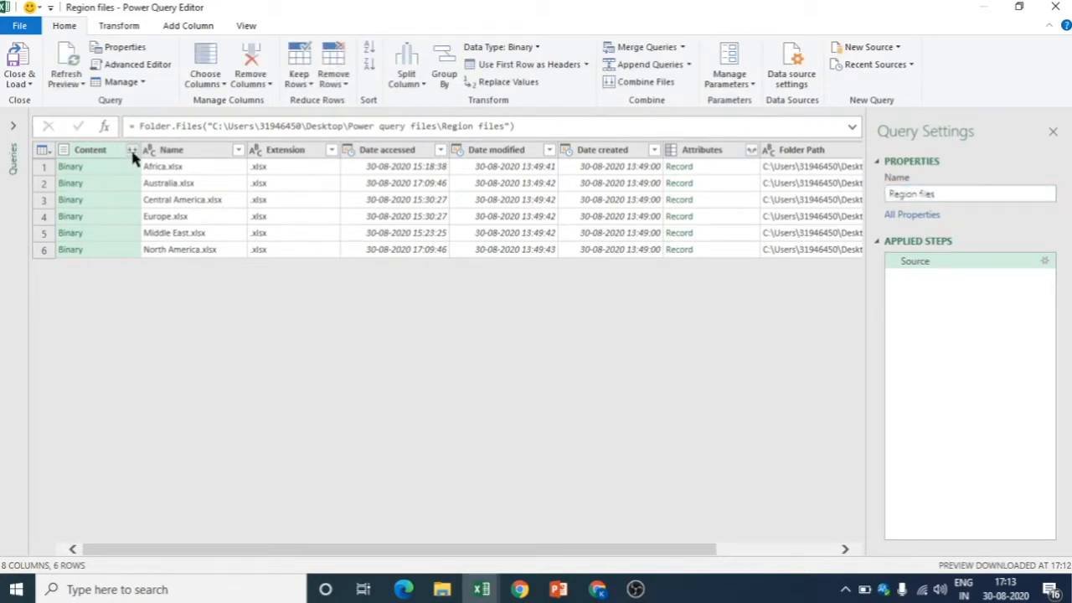
pyautogui.click(131, 152)
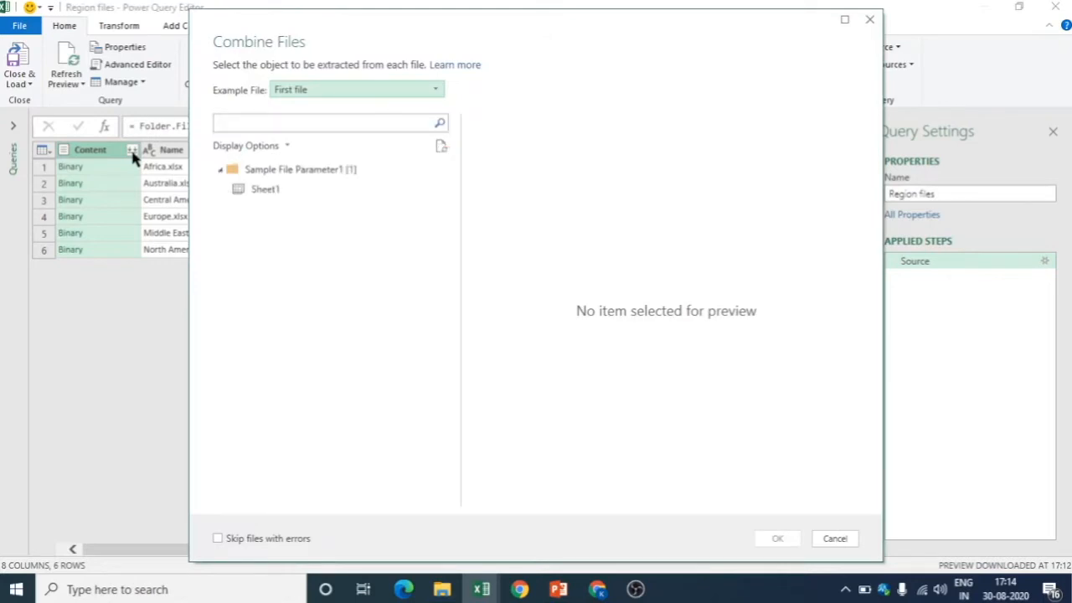
pyautogui.click(265, 190)
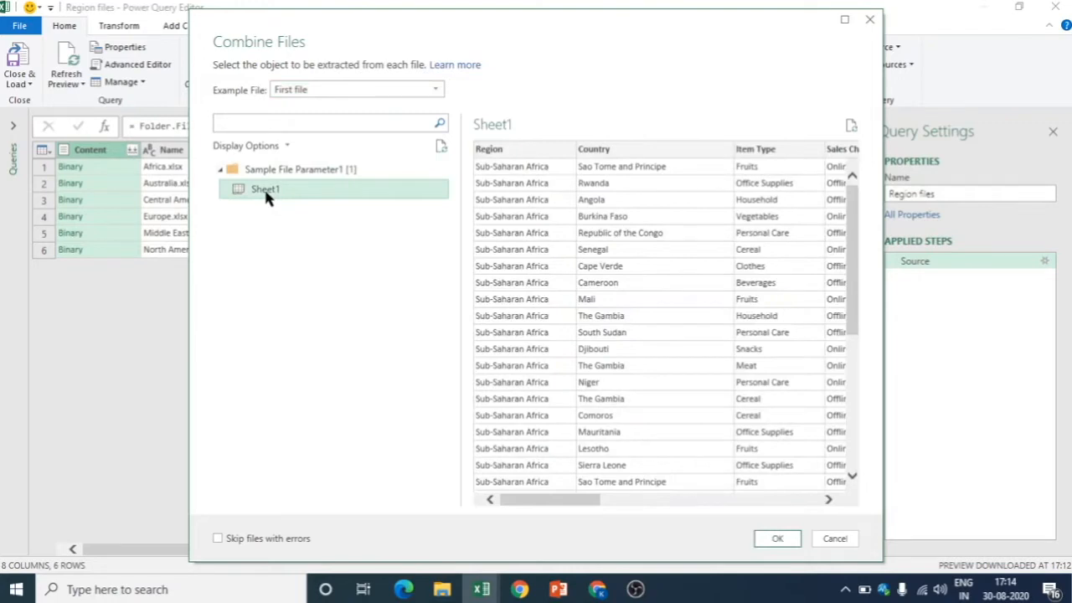
pyautogui.scroll(-2, 683, 340)
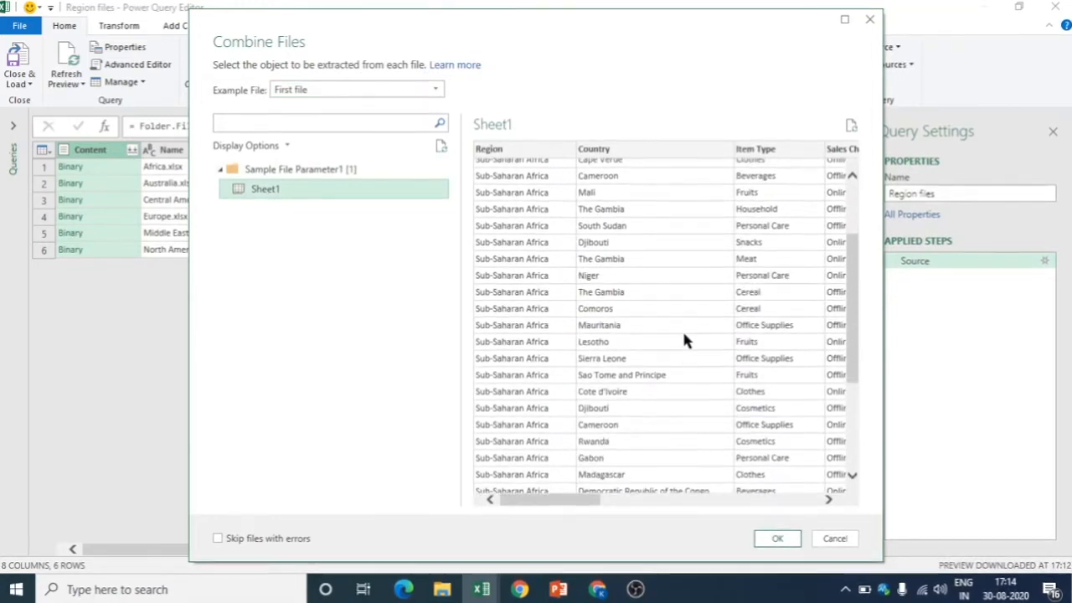
pyautogui.scroll(2, 684, 340)
pyautogui.click(772, 539)
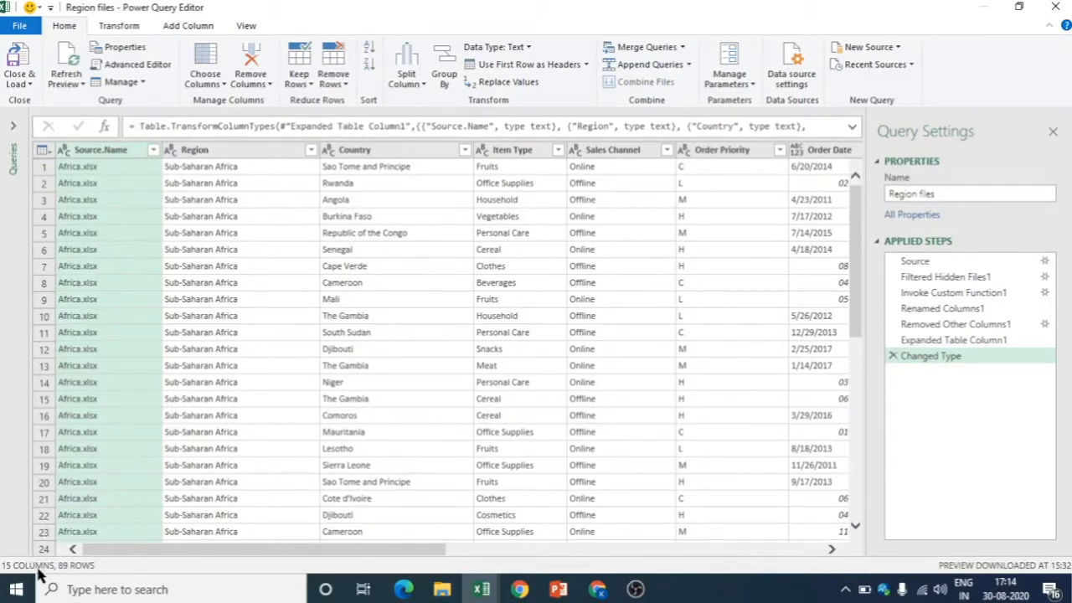
# - Look through the combined preview rows to check which source files and regions they come from
pyautogui.scroll(-5, 176, 416)
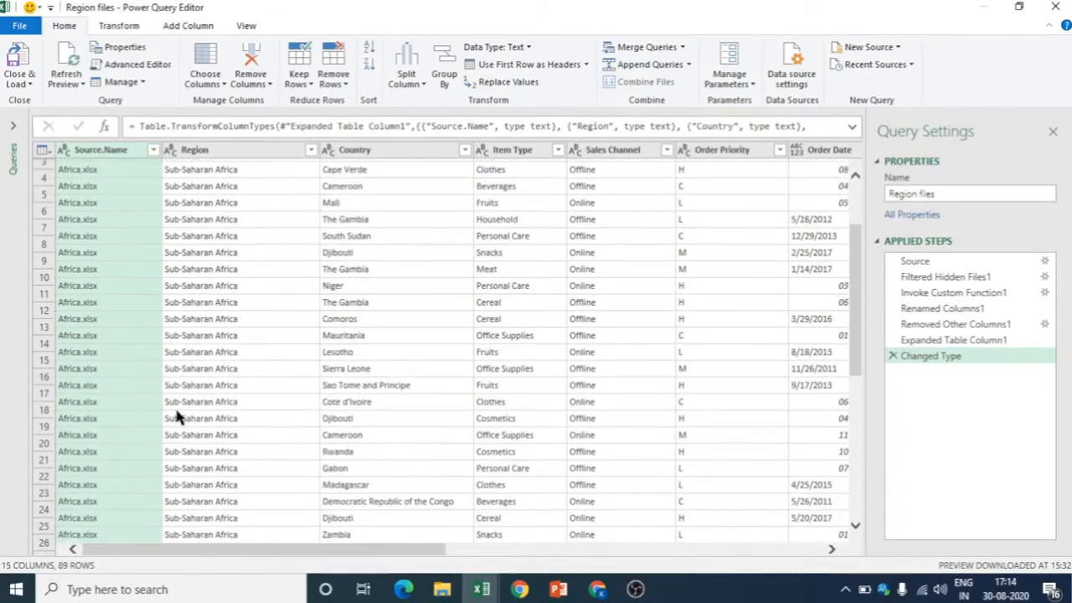
pyautogui.scroll(-5, 175, 406)
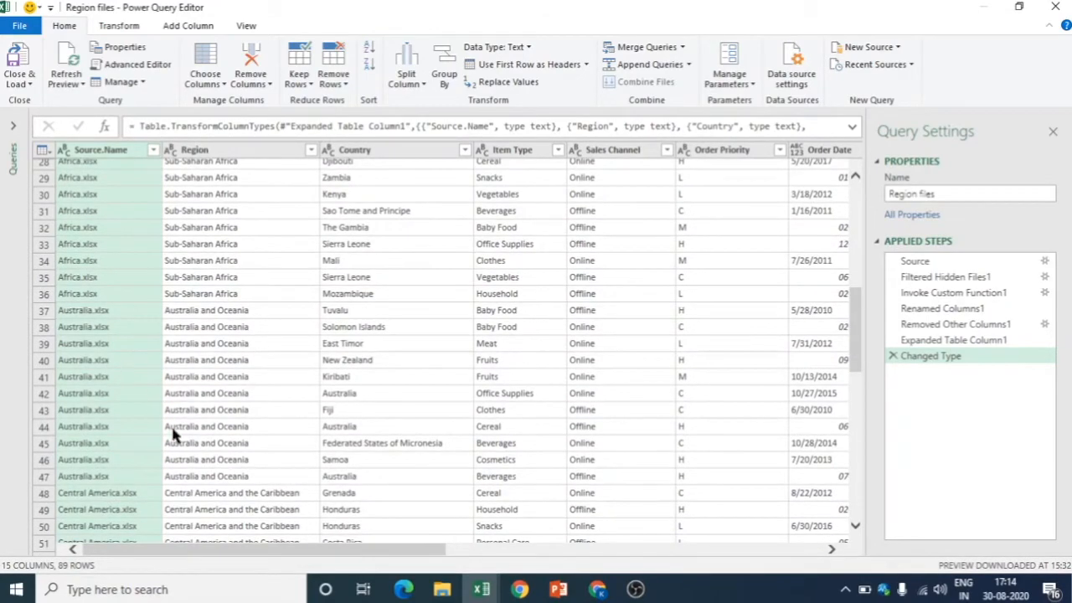
pyautogui.scroll(-5, 173, 436)
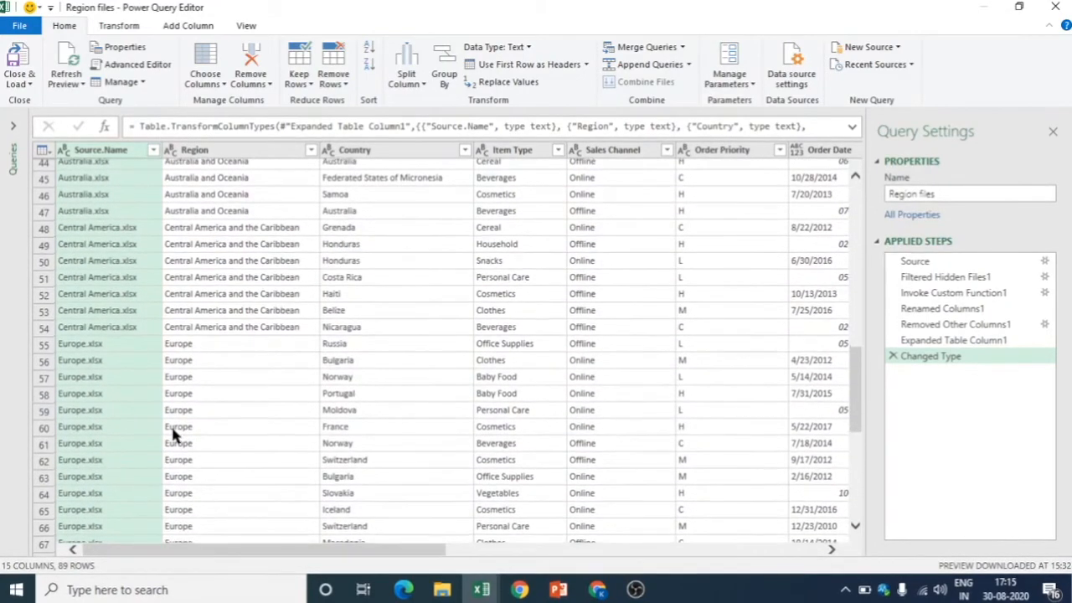
pyautogui.scroll(15, 173, 433)
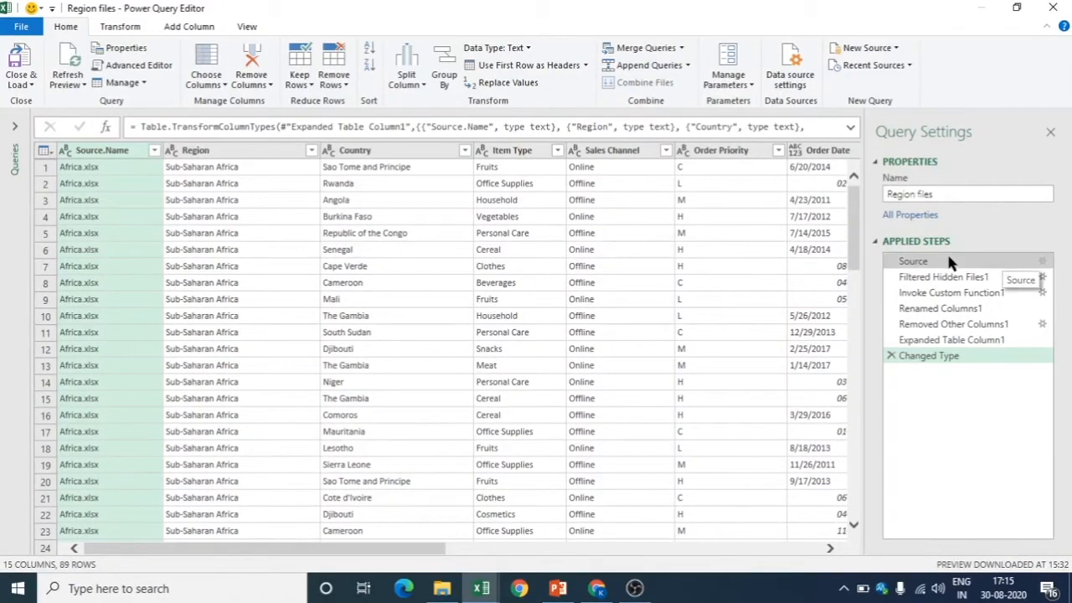
# - Review each applied step of the Region files query, from Source through to Changed Type
pyautogui.click(938, 341)
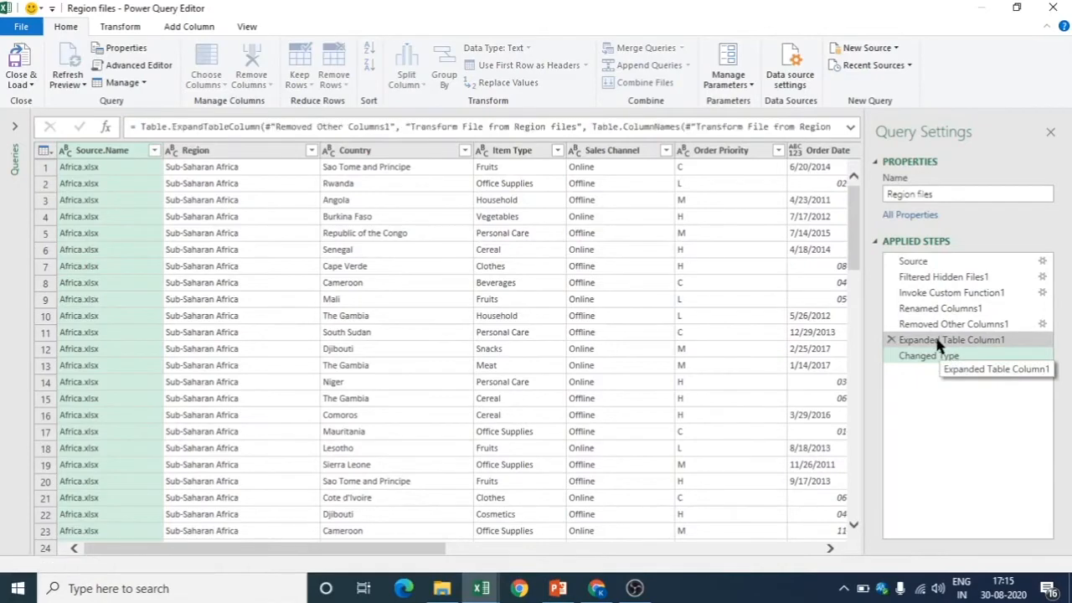
pyautogui.click(913, 262)
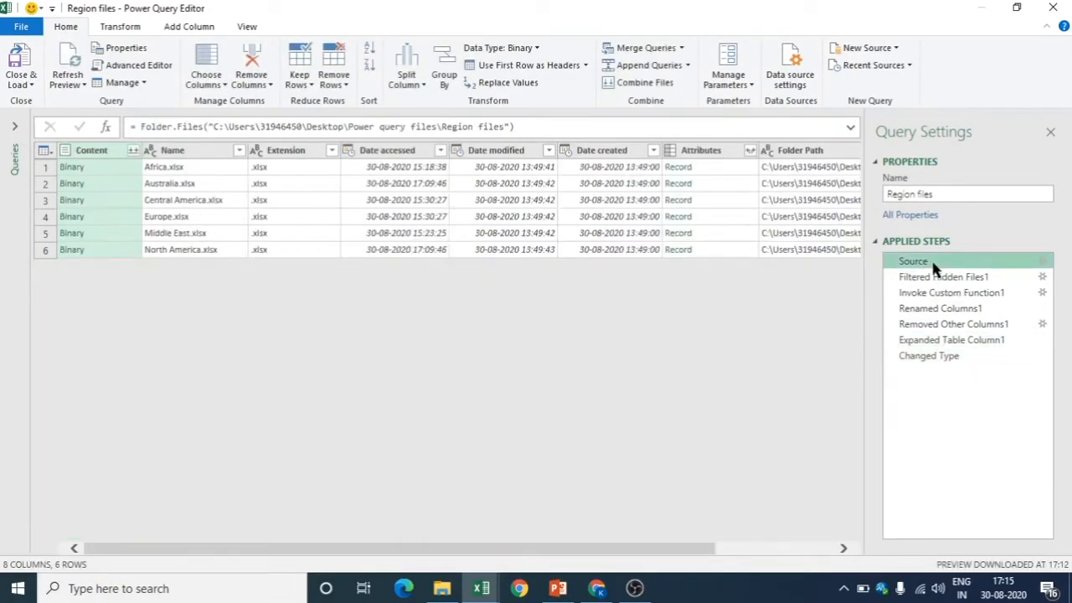
pyautogui.click(937, 281)
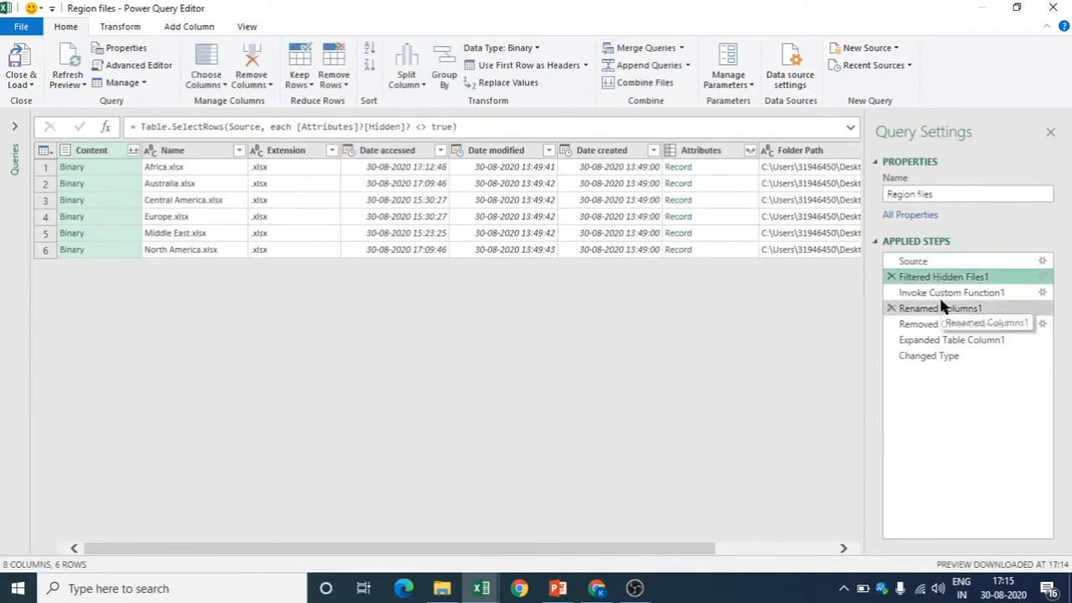
pyautogui.click(942, 294)
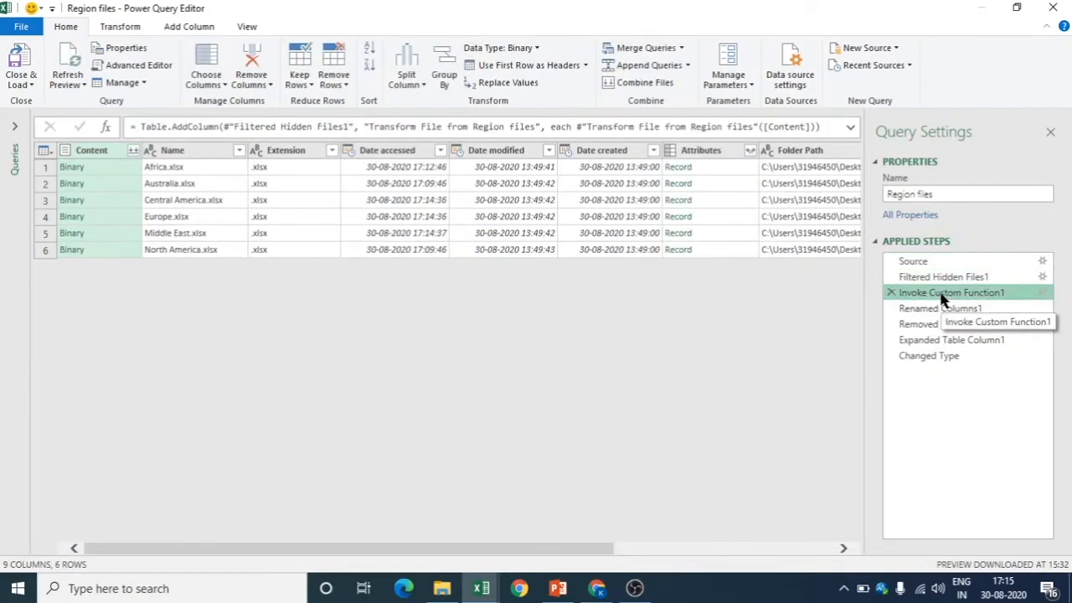
pyautogui.click(941, 308)
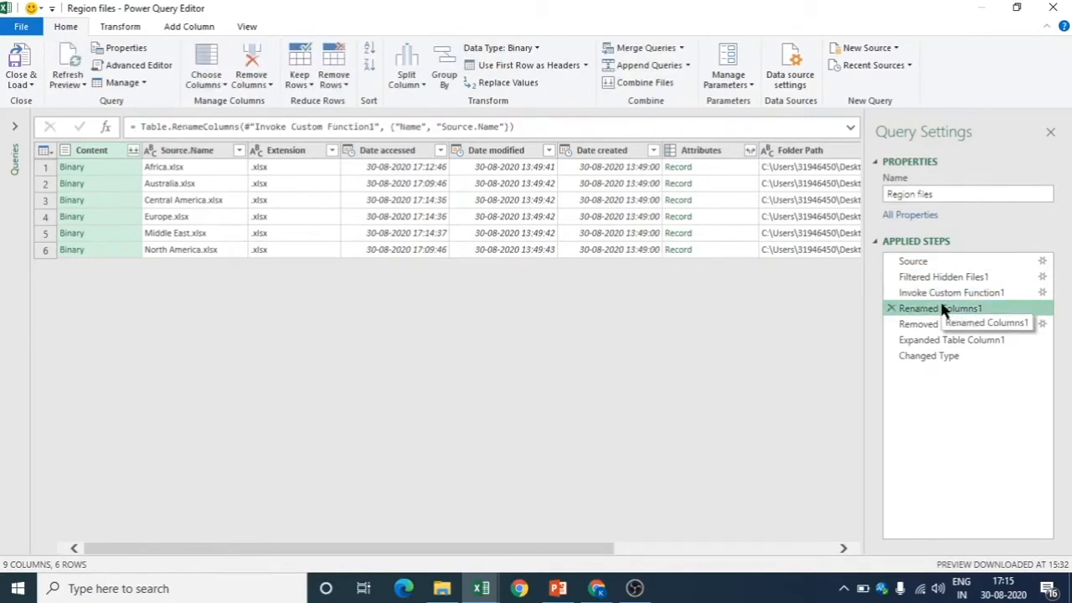
pyautogui.click(942, 324)
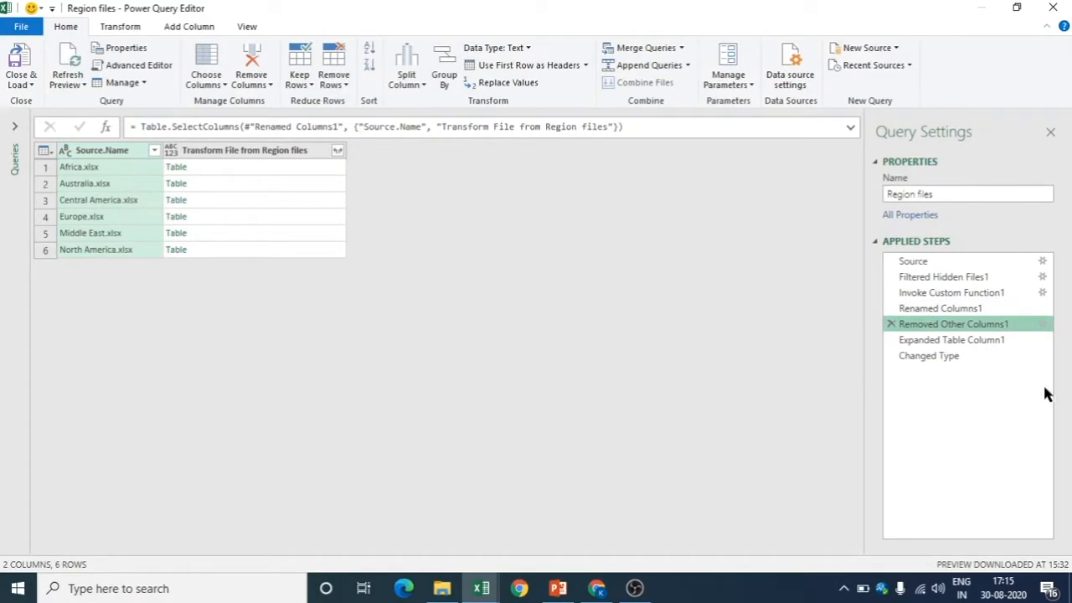
pyautogui.click(966, 341)
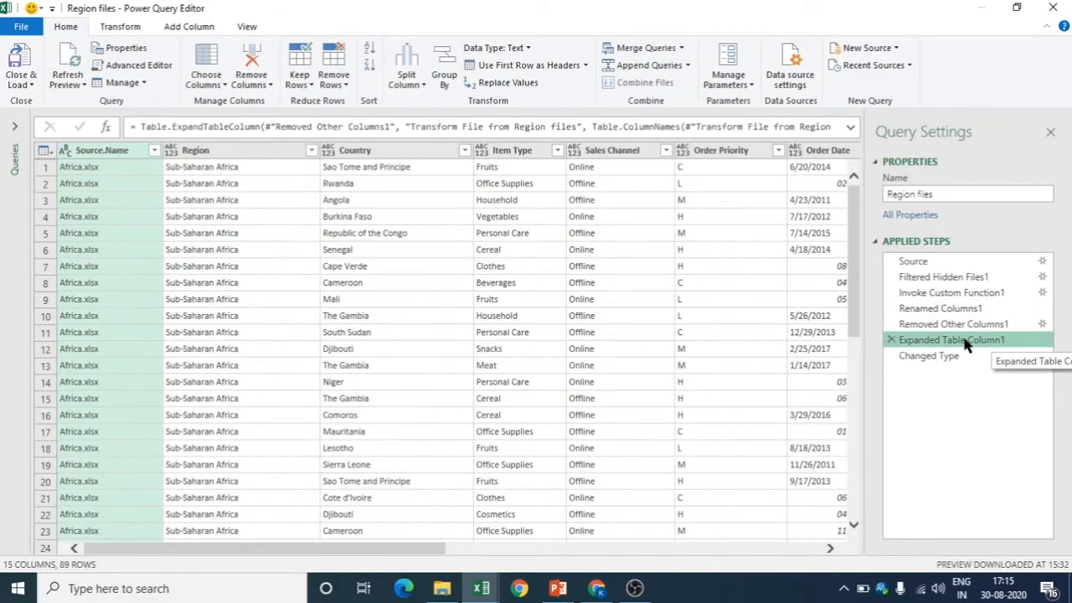
pyautogui.click(936, 356)
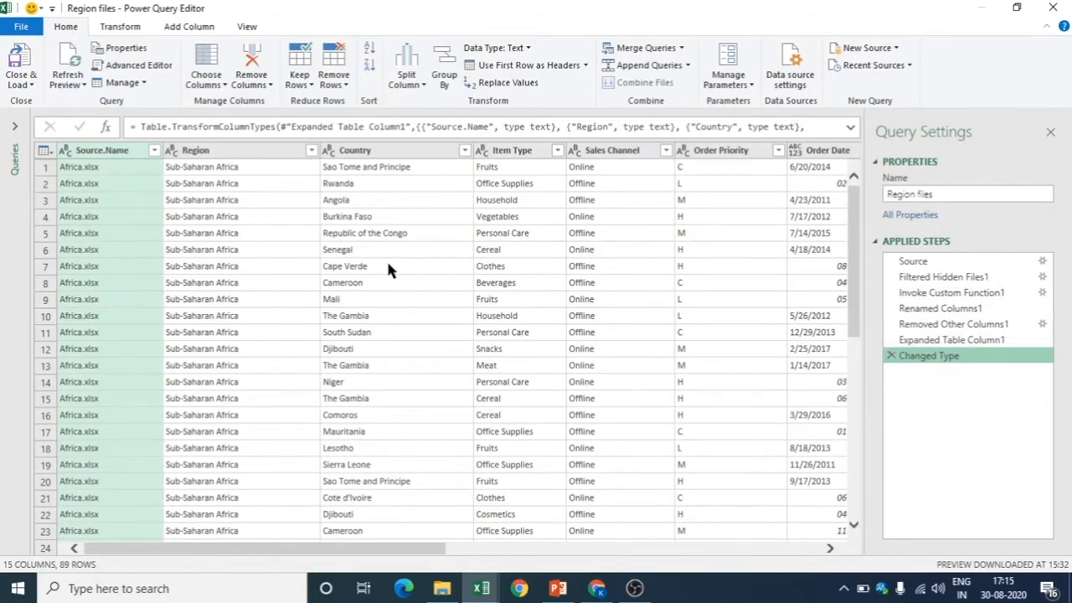
# - Load the combined Region files query into a new worksheet as a table and look through its rows
pyautogui.scroll(-5, 110, 376)
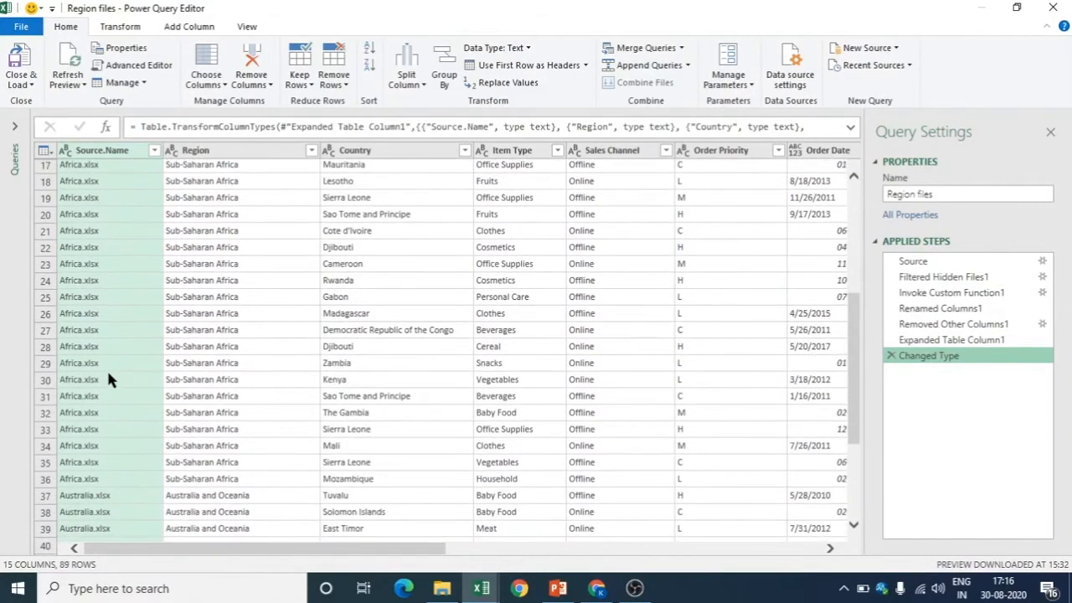
pyautogui.scroll(5, 109, 380)
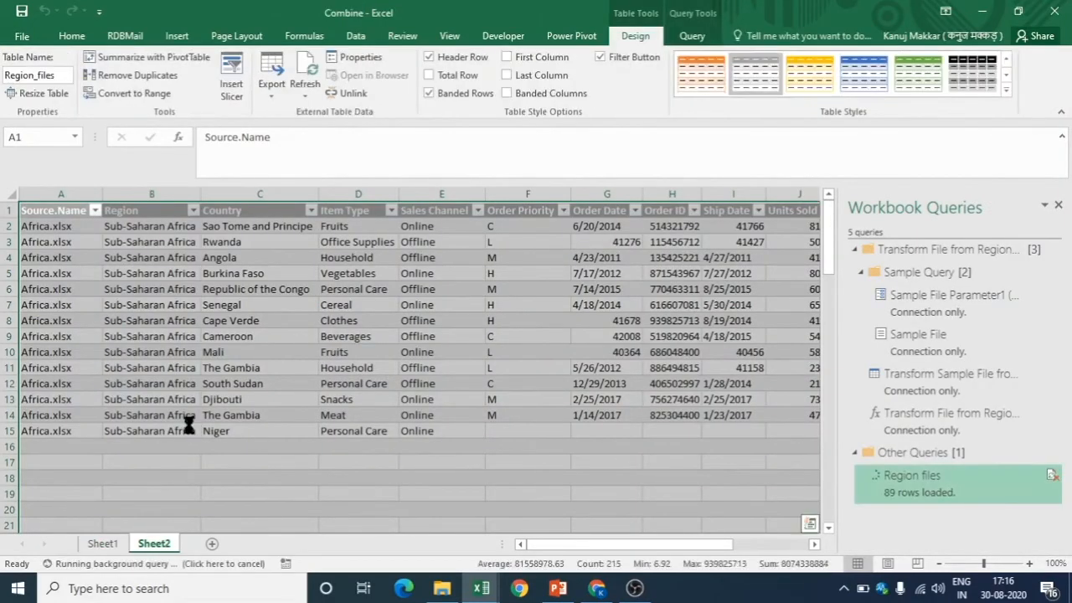
pyautogui.click(105, 446)
pyautogui.scroll(-3, 109, 445)
pyautogui.scroll(-11, 109, 446)
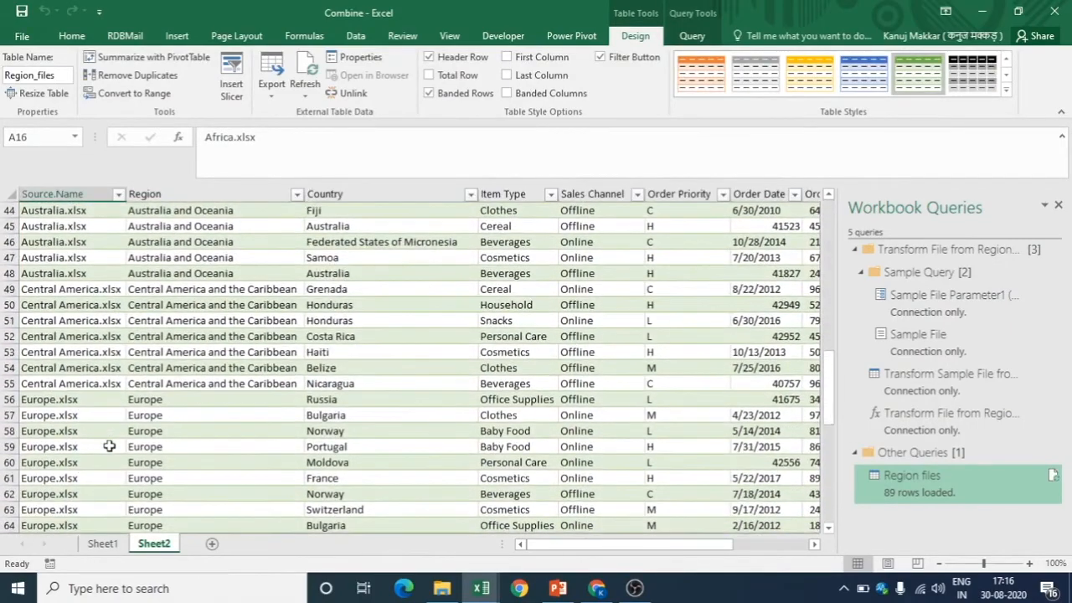
pyautogui.scroll(15, 109, 446)
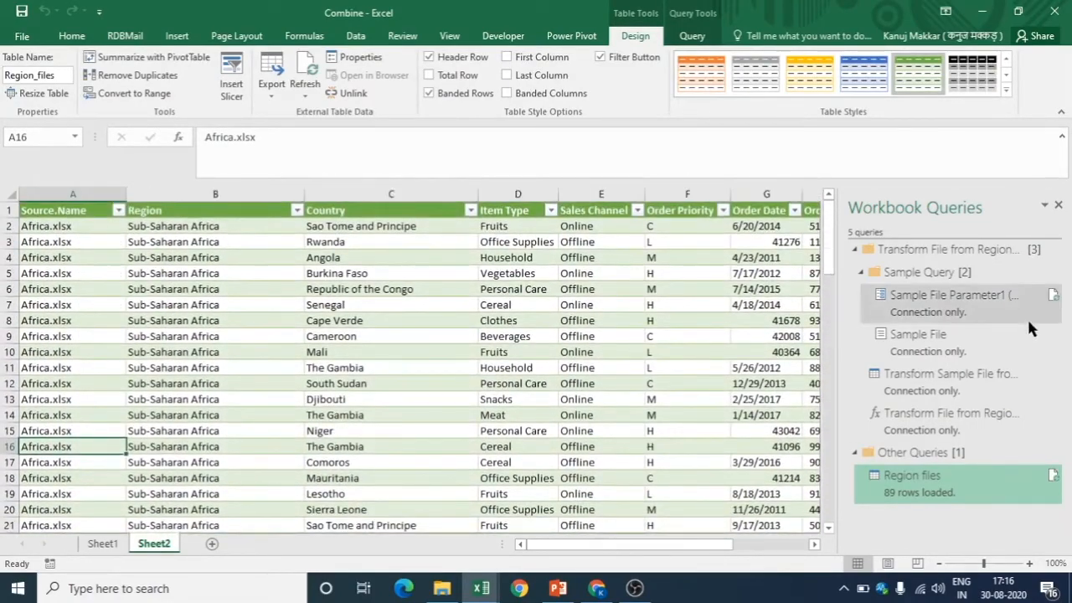
pyautogui.click(1059, 206)
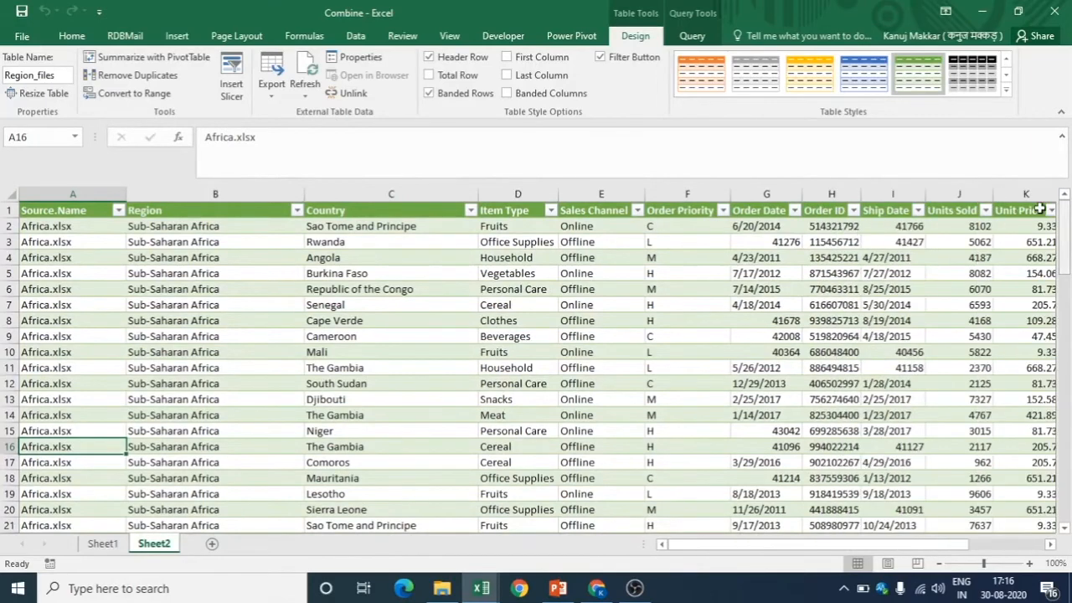
pyautogui.click(172, 38)
pyautogui.click(29, 69)
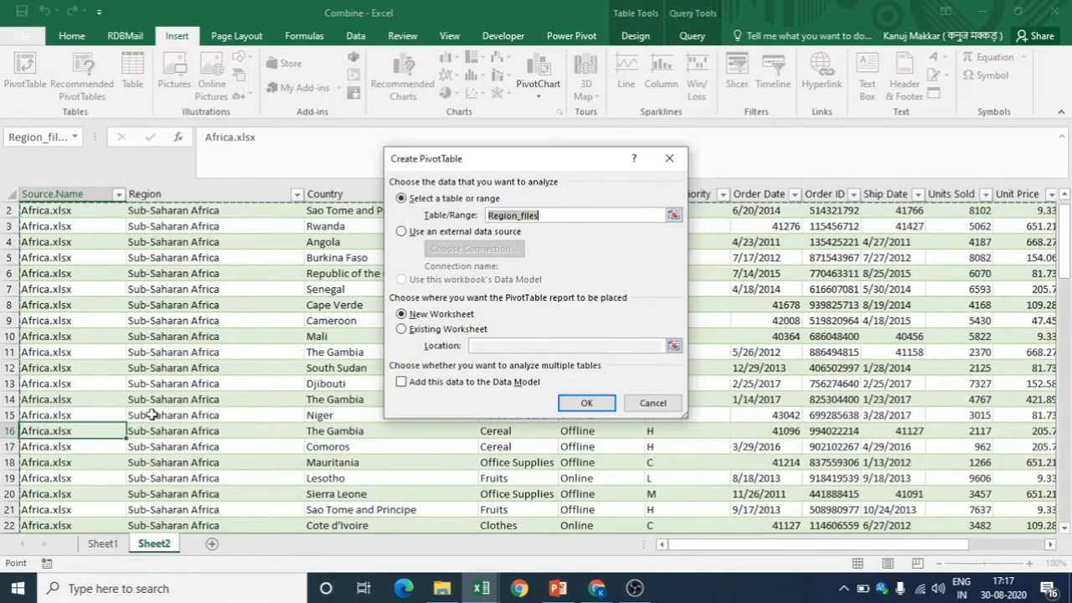
pyautogui.click(653, 401)
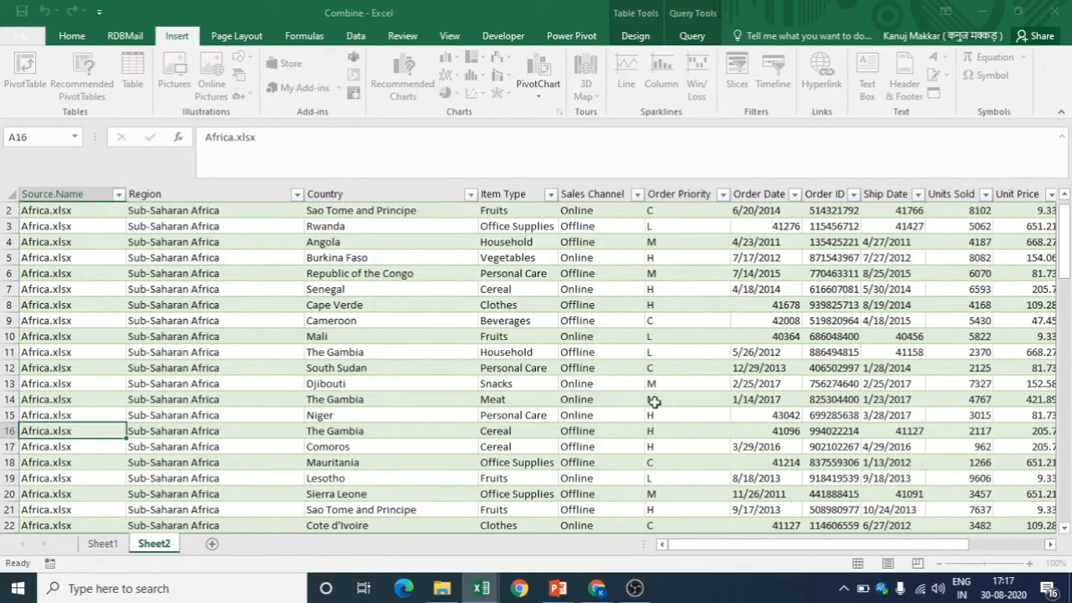
# - Delete Sheet2 with the loaded table and show the list of workbook queries
pyautogui.rightClick(146, 546)
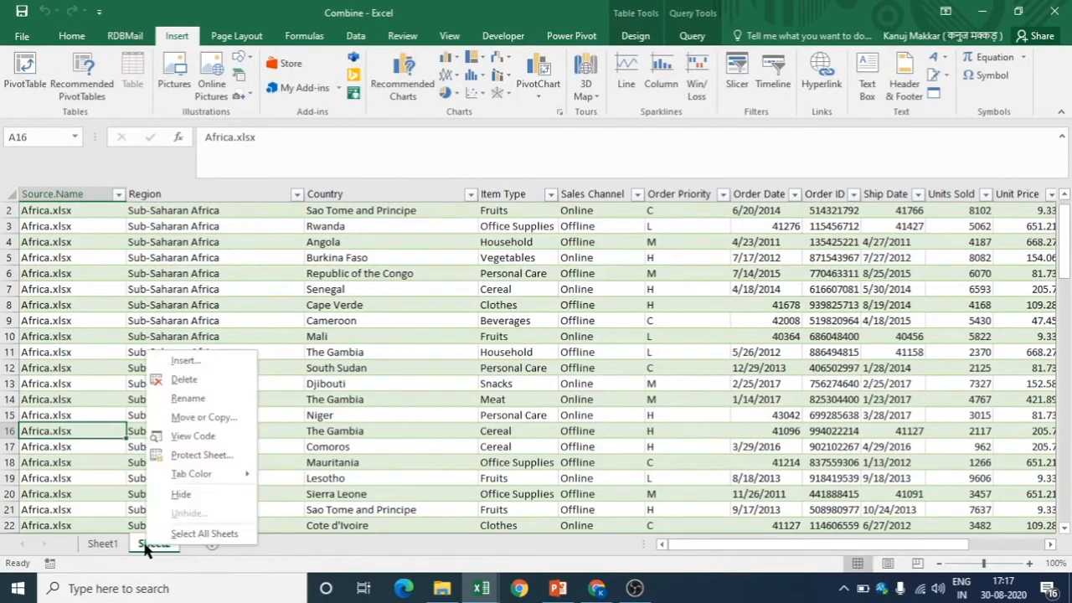
pyautogui.click(189, 380)
pyautogui.click(512, 337)
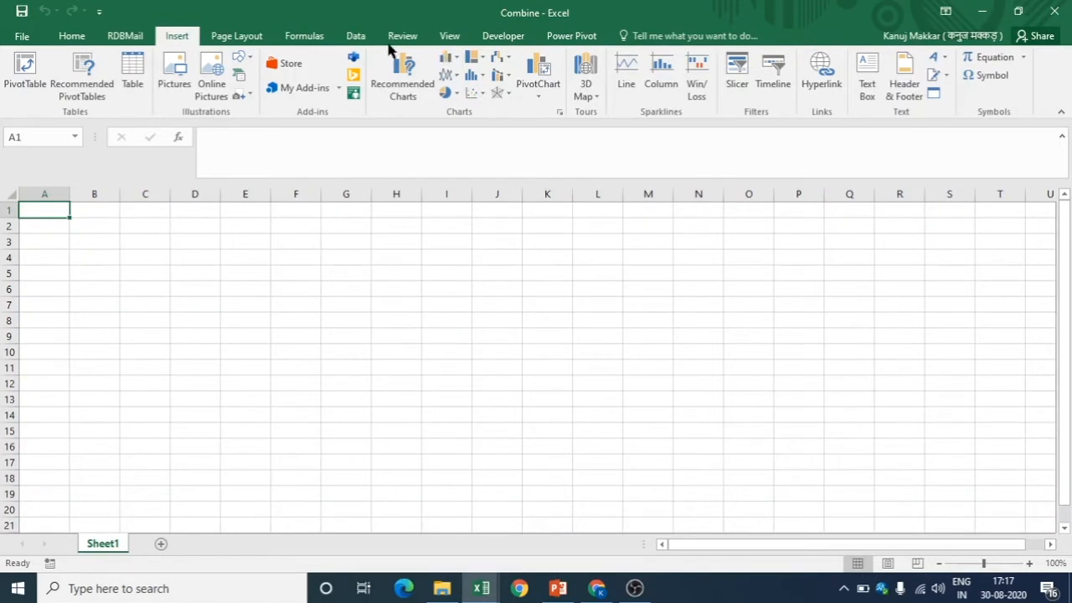
pyautogui.click(348, 46)
pyautogui.click(141, 57)
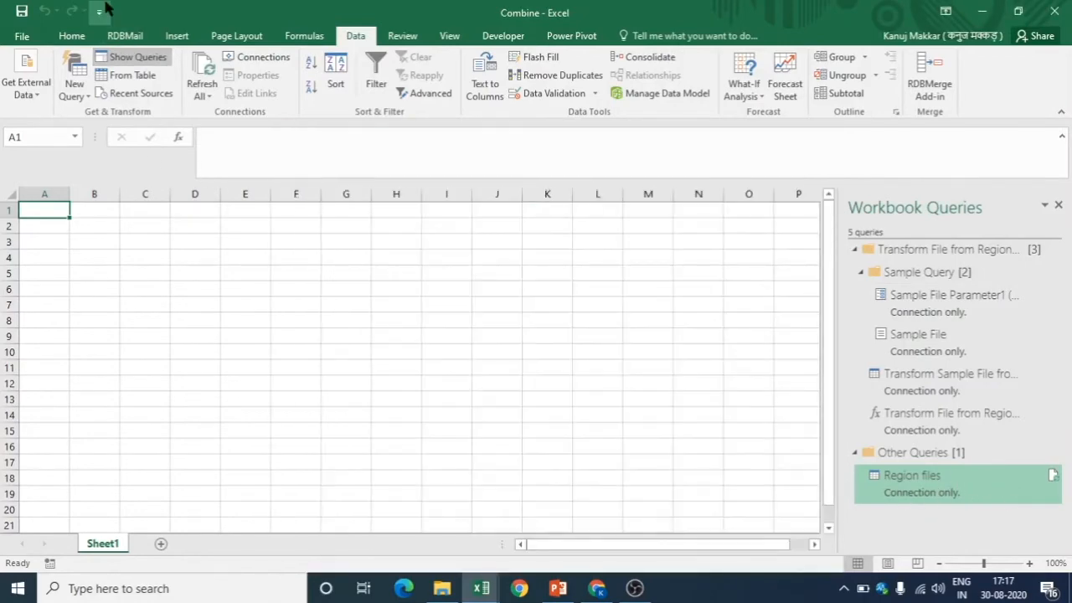
pyautogui.click(184, 37)
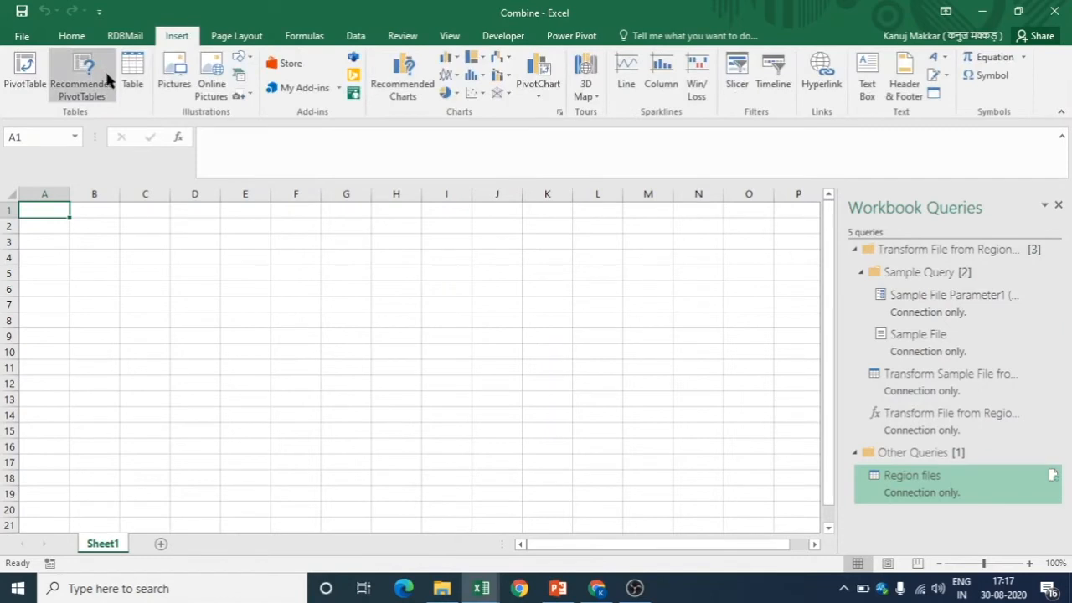
pyautogui.click(21, 74)
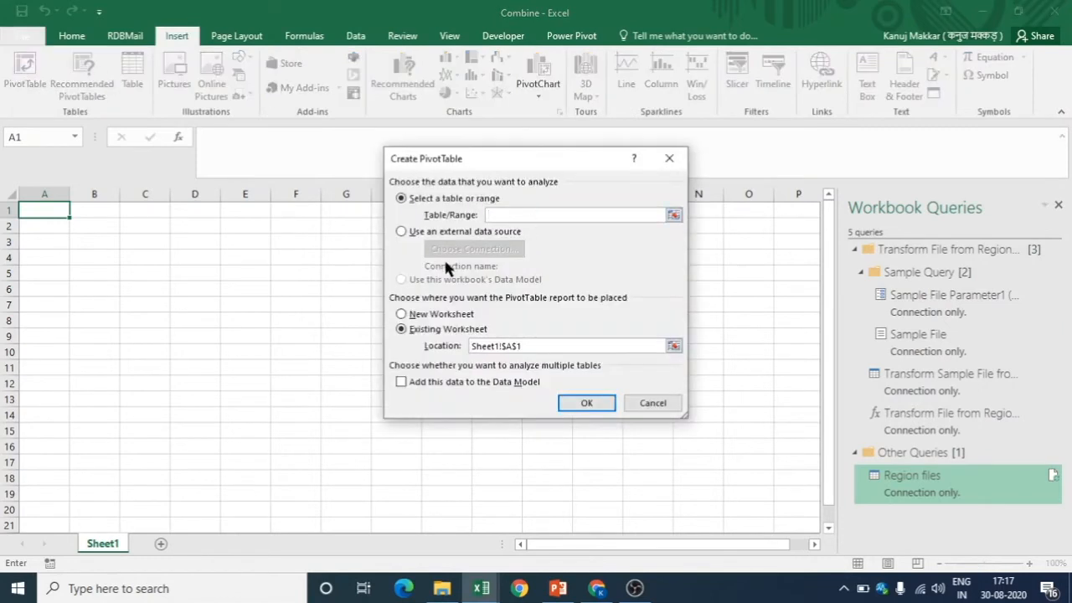
pyautogui.click(401, 231)
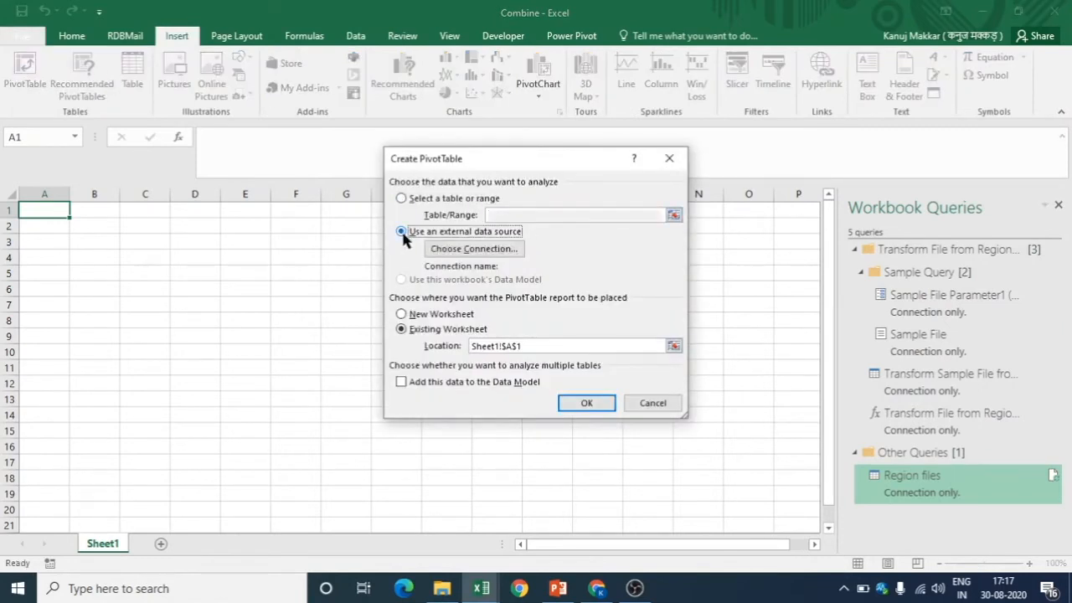
pyautogui.click(509, 249)
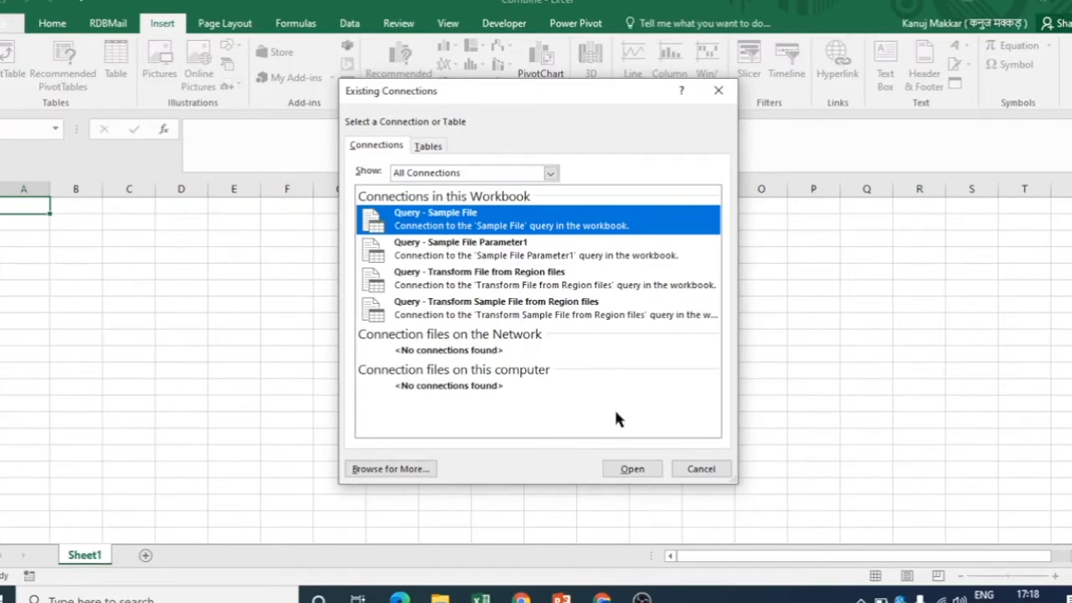
pyautogui.click(714, 470)
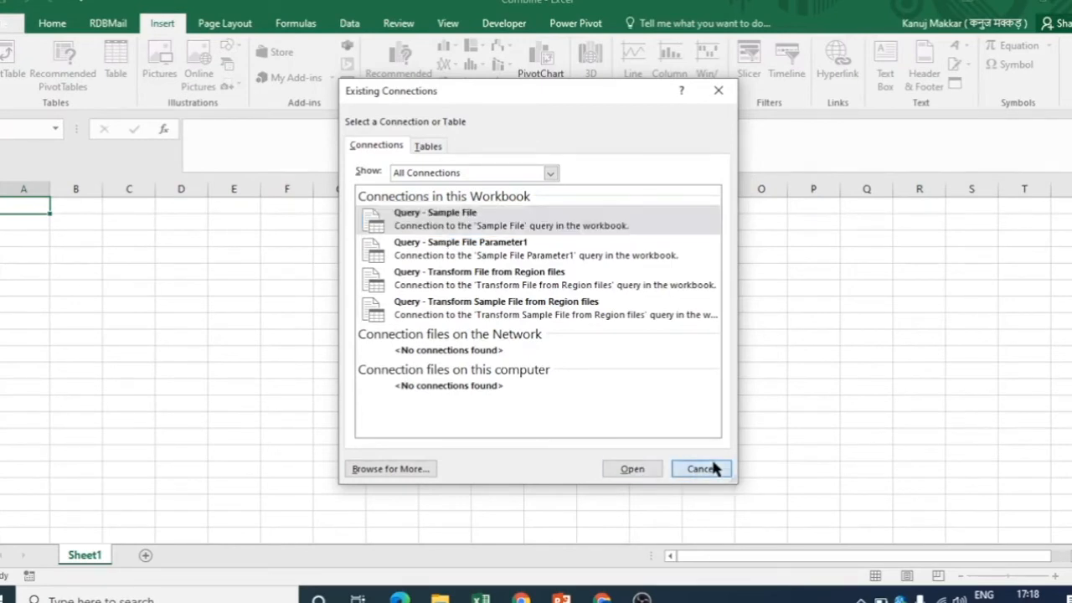
pyautogui.click(660, 408)
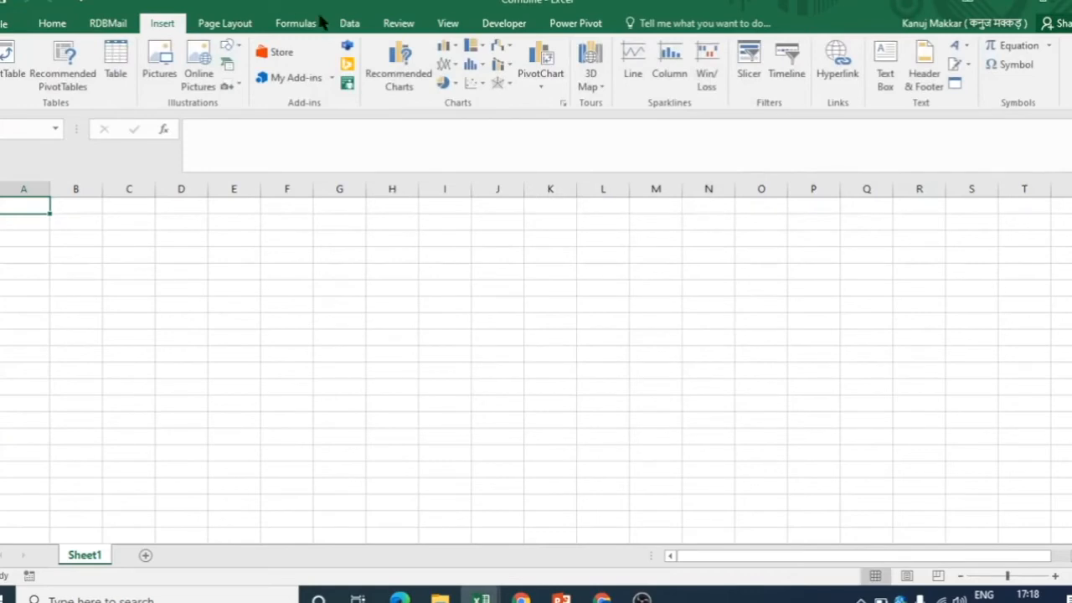
# - Set the Region files query's load option to Only Create Connection and load it
pyautogui.click(348, 23)
pyautogui.click(121, 45)
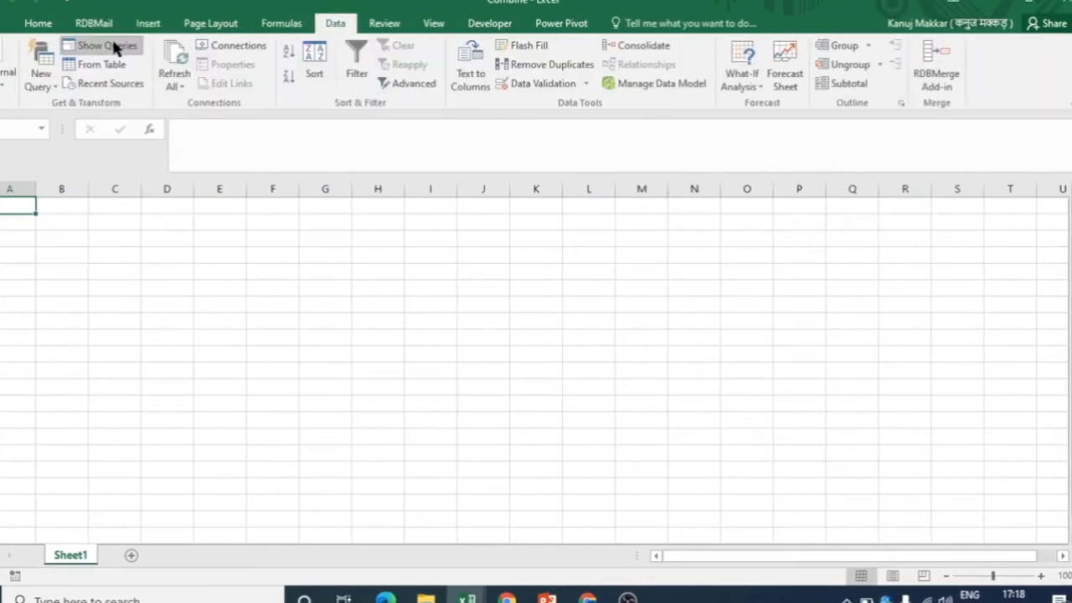
pyautogui.click(761, 455)
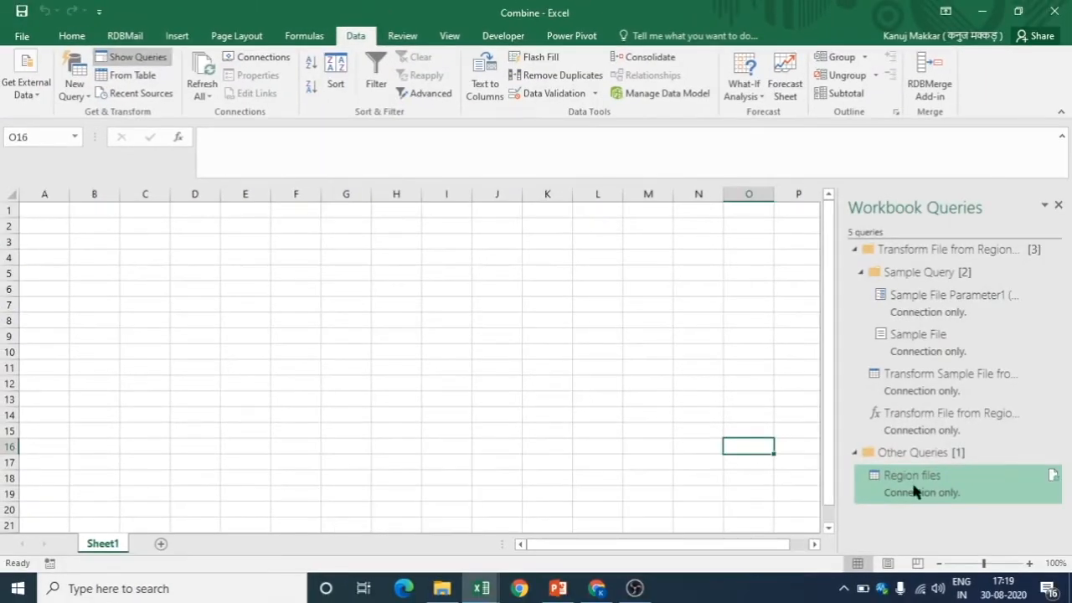
pyautogui.rightClick(915, 491)
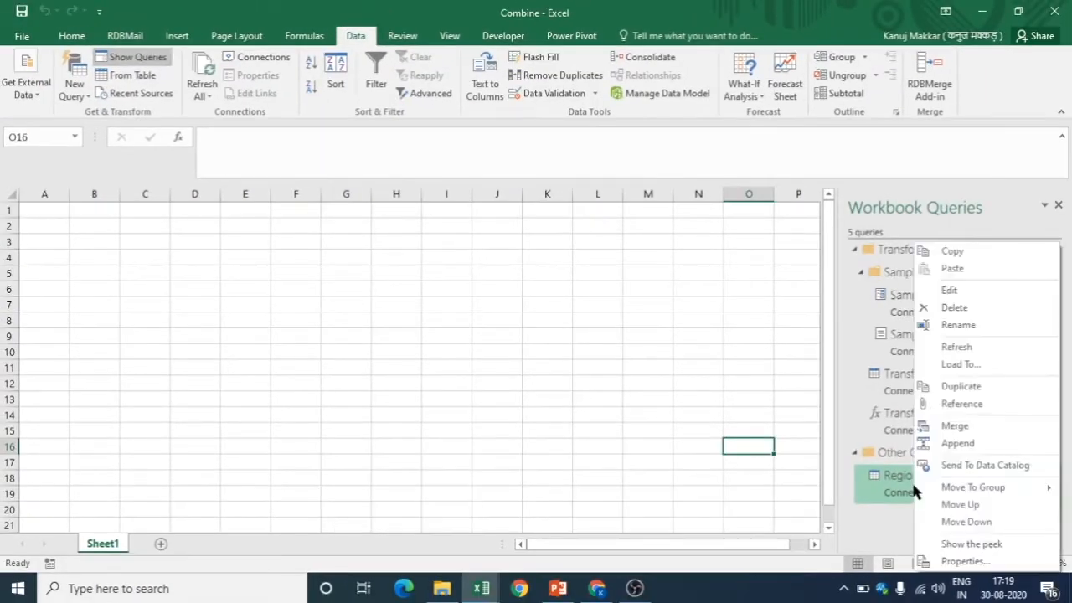
pyautogui.click(985, 362)
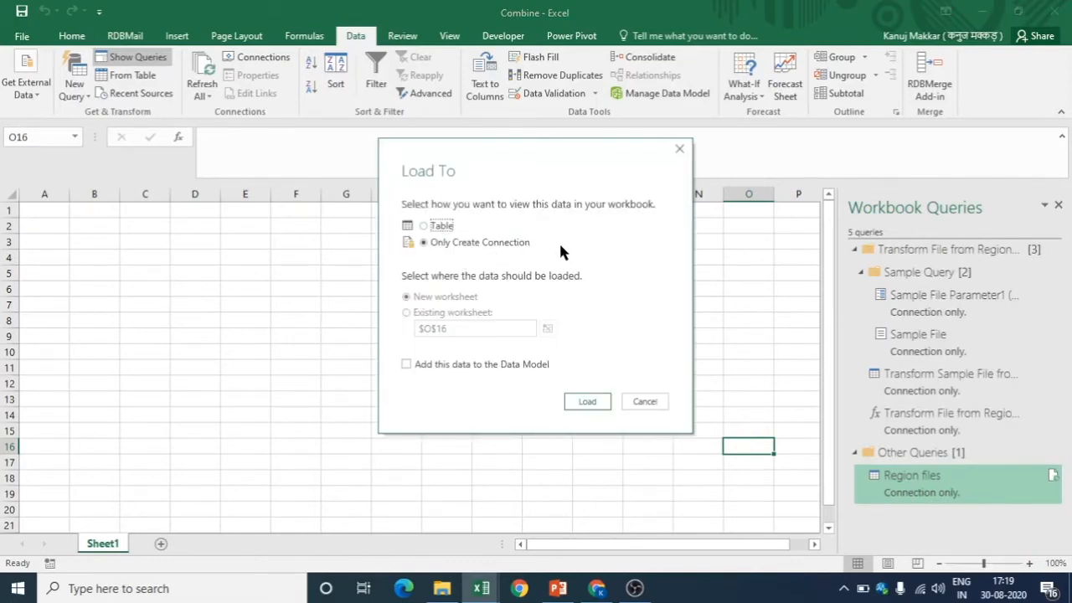
pyautogui.click(425, 244)
pyautogui.click(586, 402)
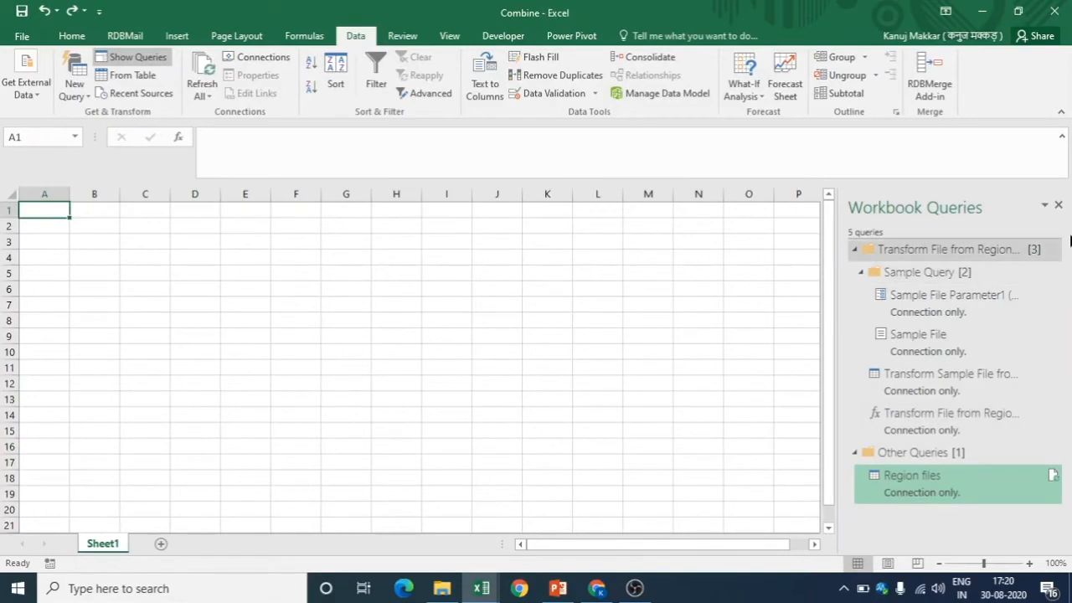
# - Close the queries list and insert a PivotTable at Sheet1 cell A1 using the Query - Region files connection as external data source
pyautogui.click(1058, 206)
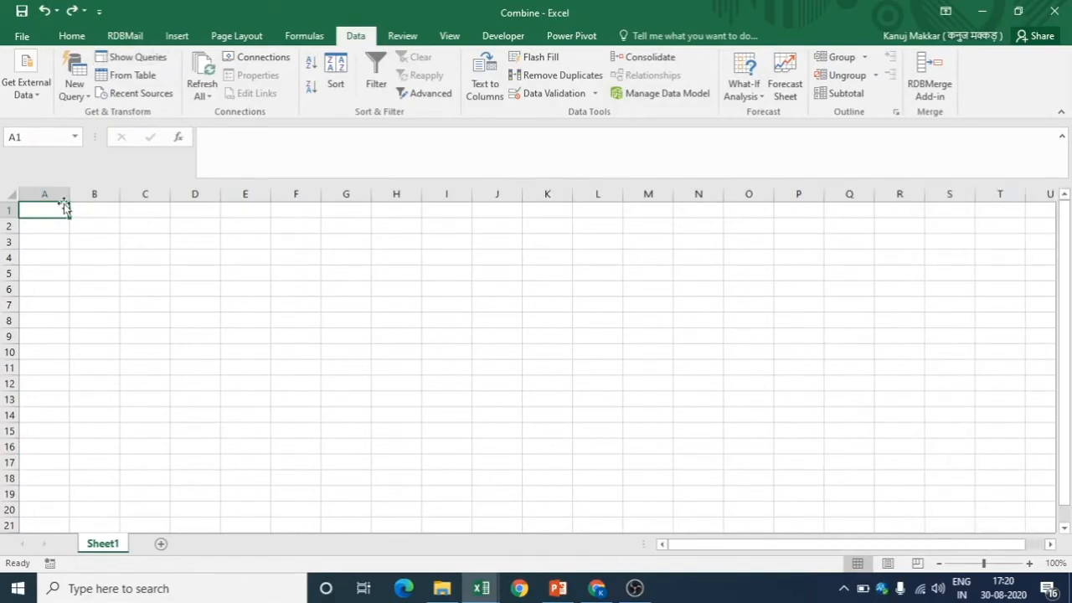
pyautogui.click(180, 38)
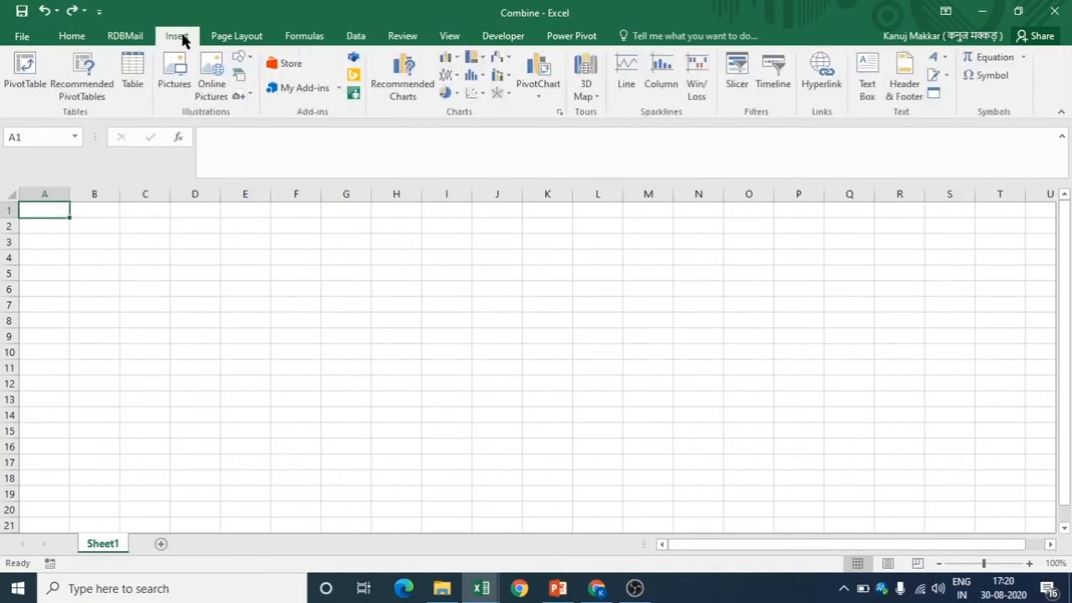
pyautogui.click(26, 67)
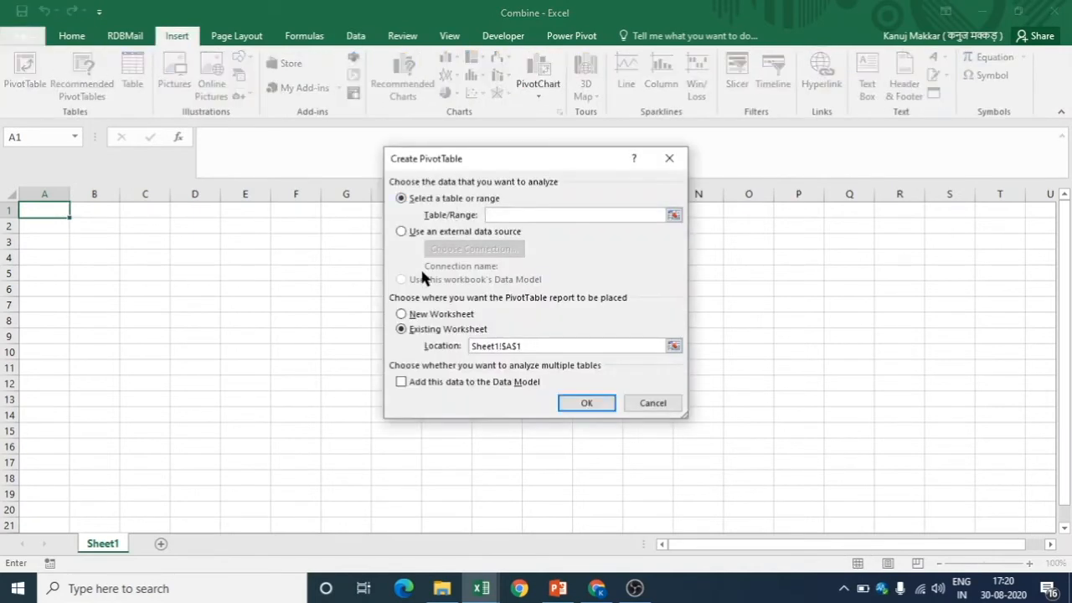
pyautogui.click(400, 231)
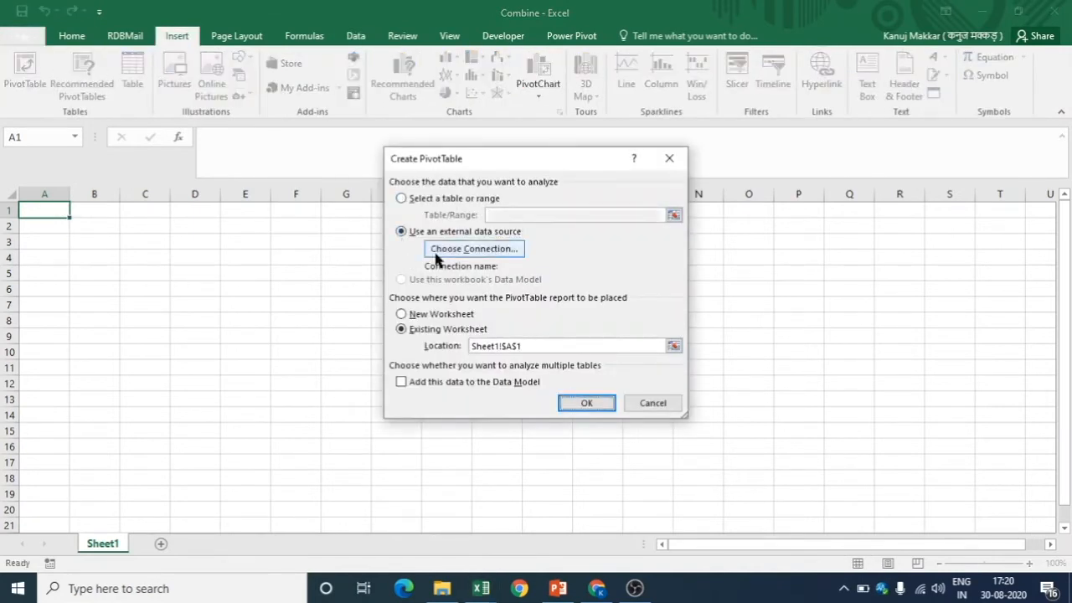
pyautogui.click(435, 253)
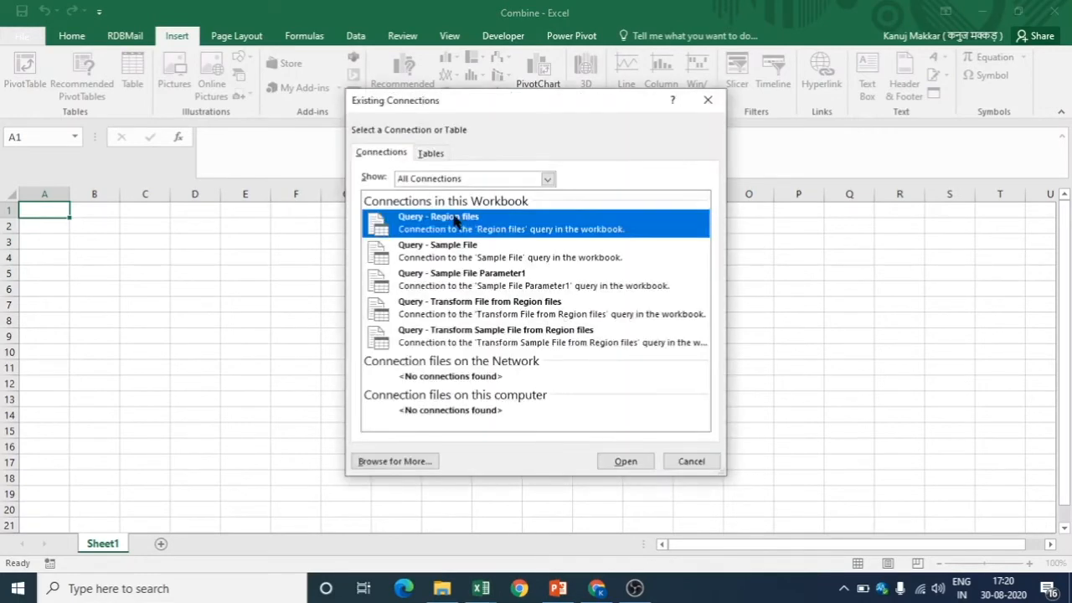
pyautogui.click(628, 465)
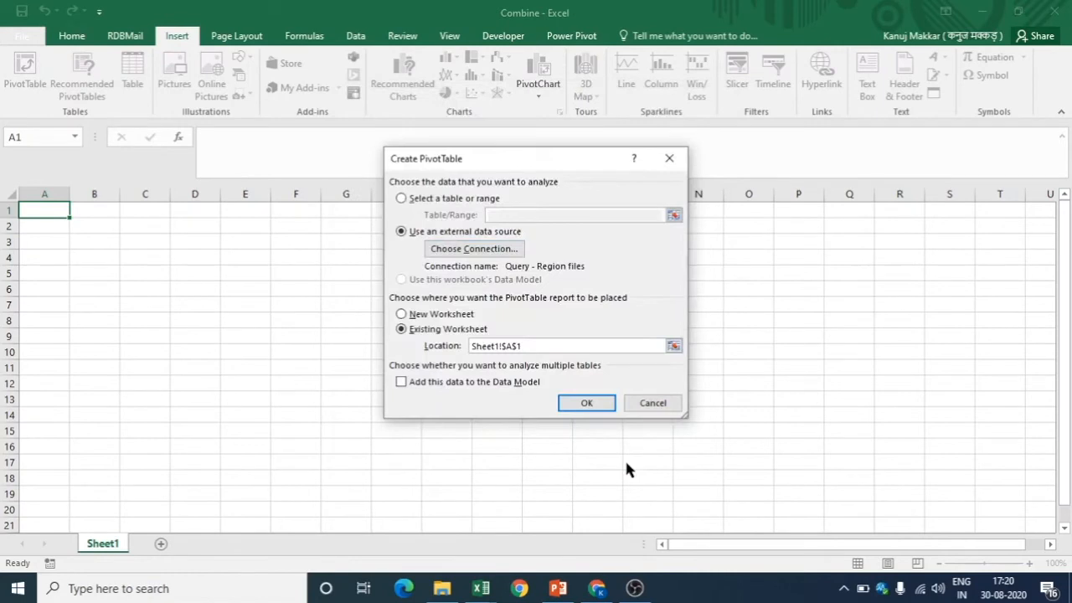
pyautogui.click(586, 403)
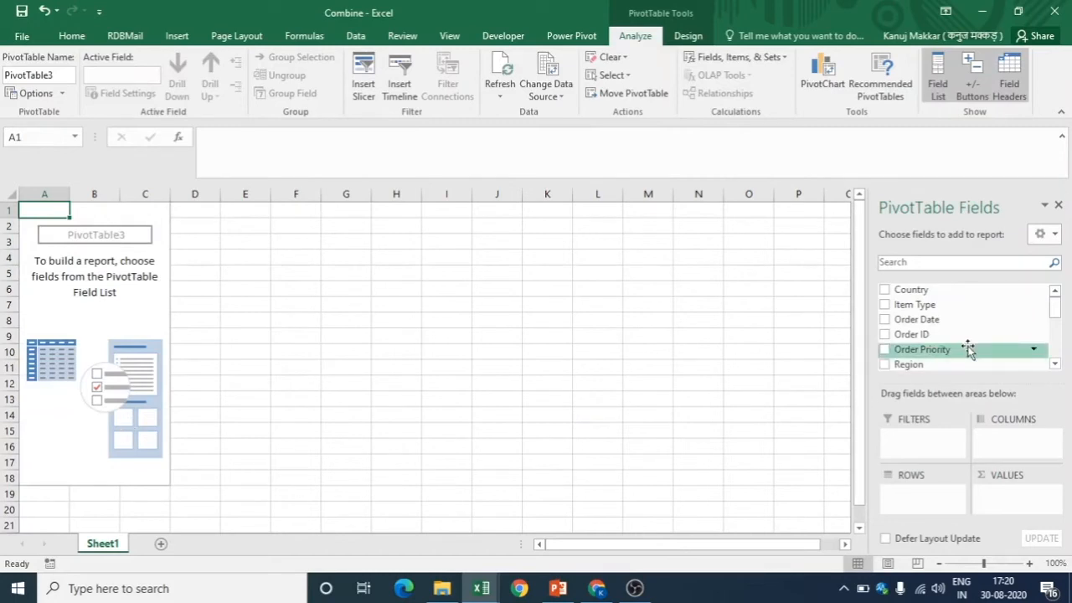
# - Lay out the PivotTable with Region as rows and the sum of Total Revenue as values
pyautogui.moveTo(905, 365); pyautogui.dragTo(918, 499)
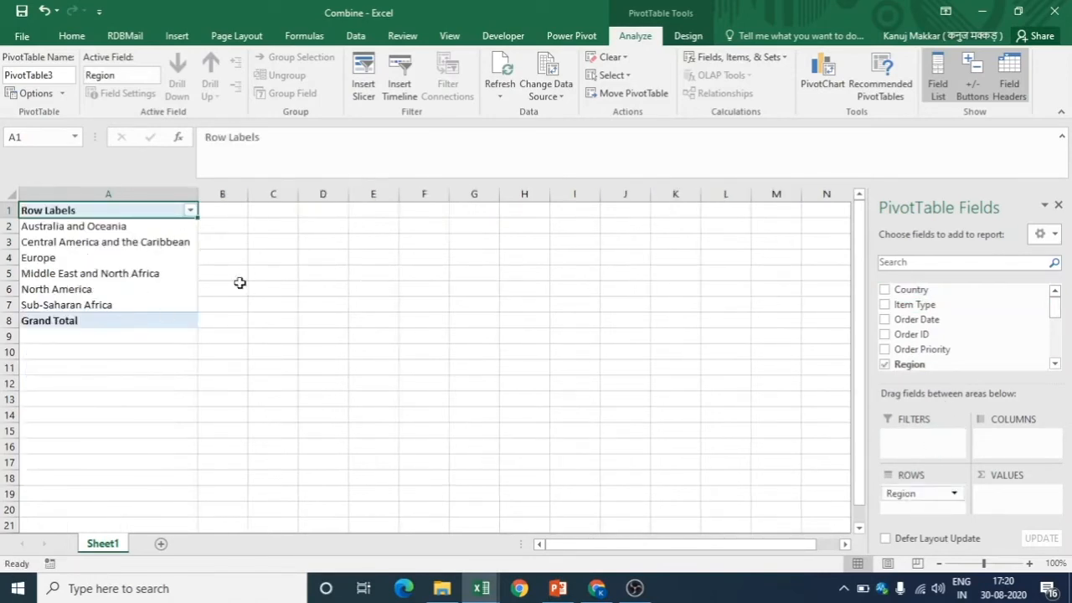
pyautogui.scroll(-2, 1056, 360)
pyautogui.scroll(-2, 1056, 361)
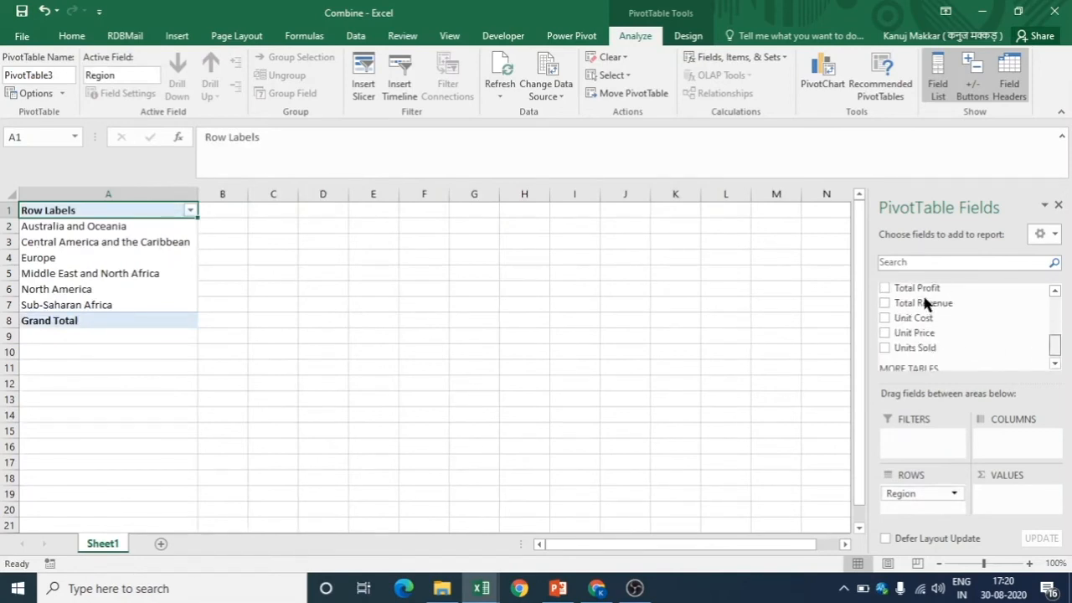
pyautogui.scroll(-1, 957, 350)
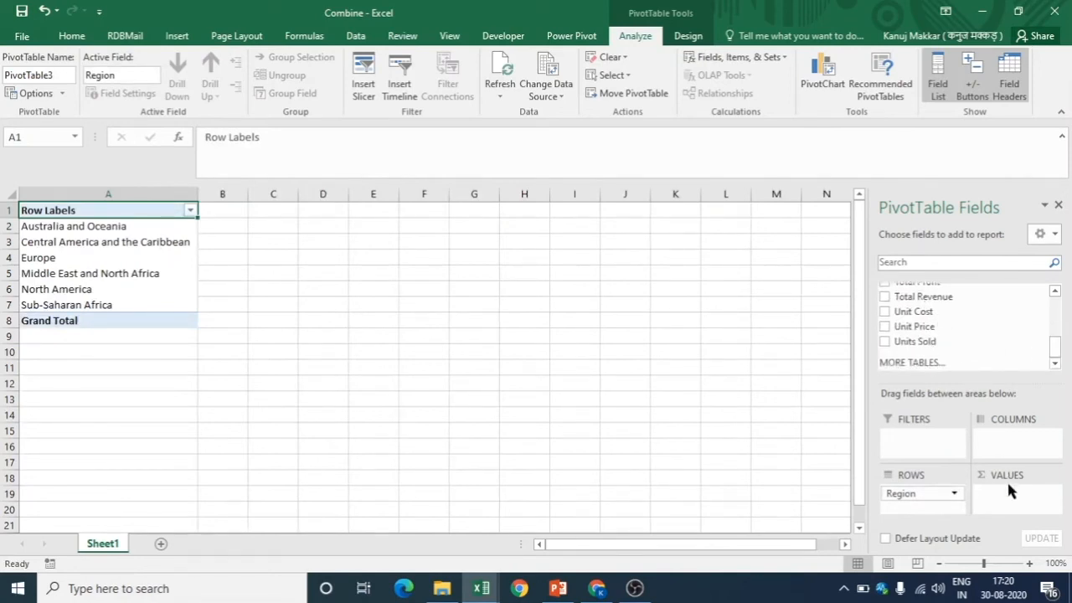
pyautogui.click(885, 304)
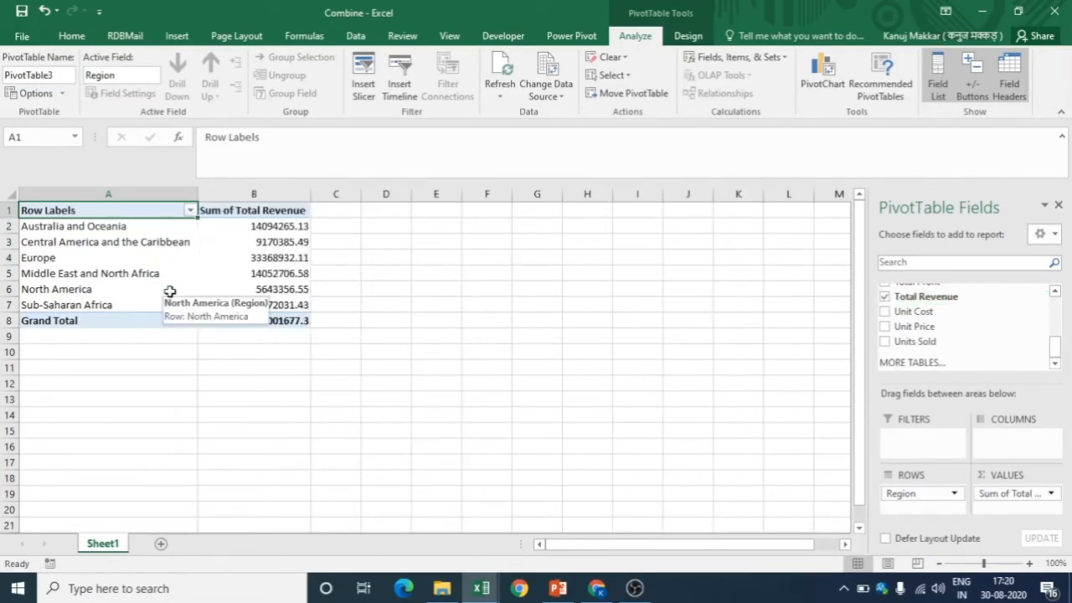
pyautogui.click(235, 374)
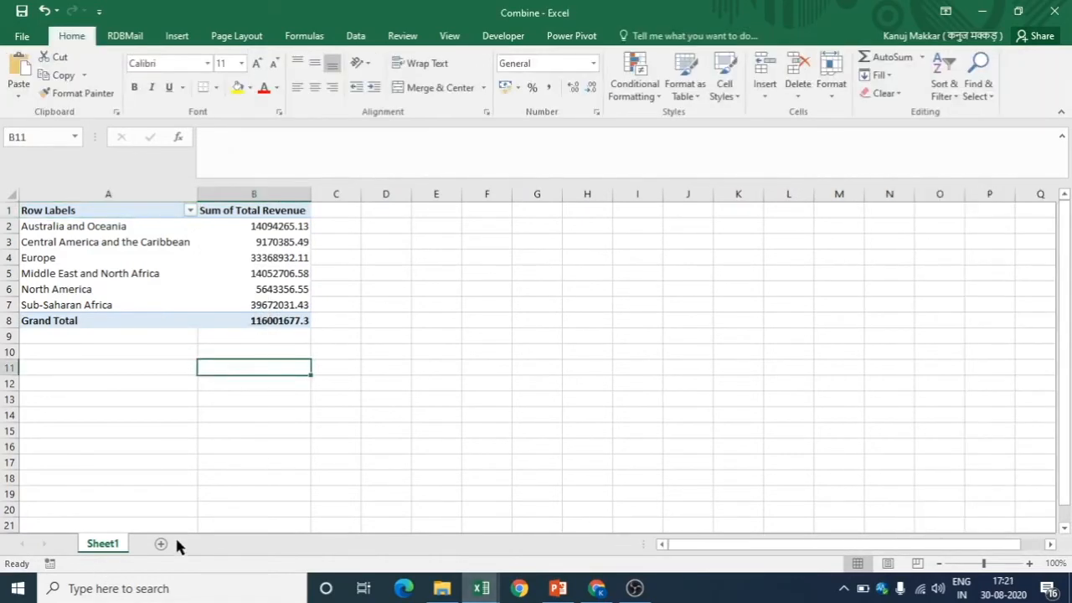
# - Check which connection the PivotTable uses as its data source, leaving the setting unmodified
pyautogui.click(160, 280)
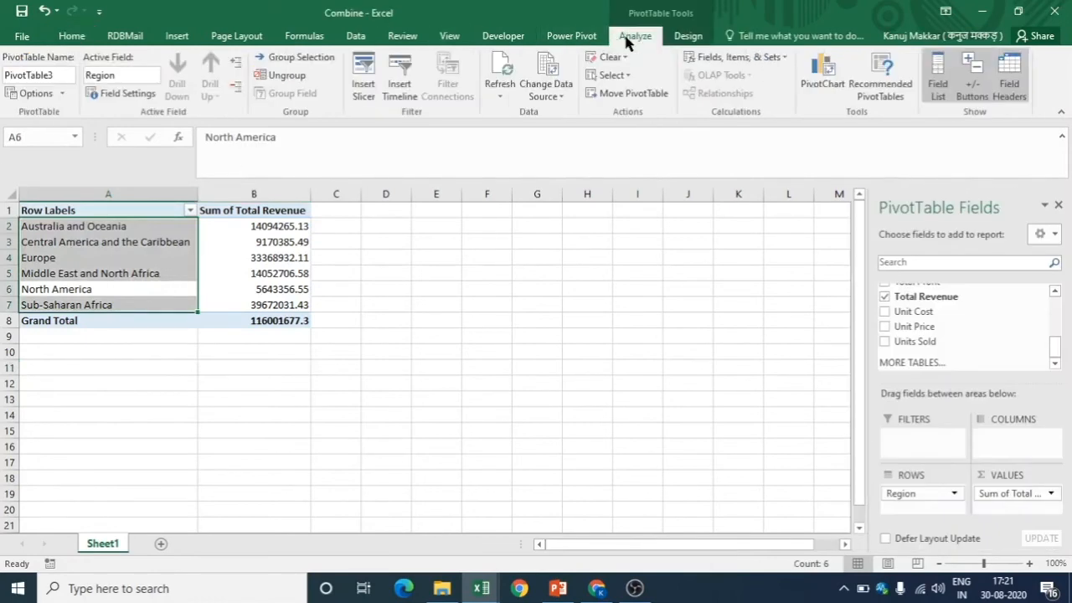
pyautogui.click(546, 95)
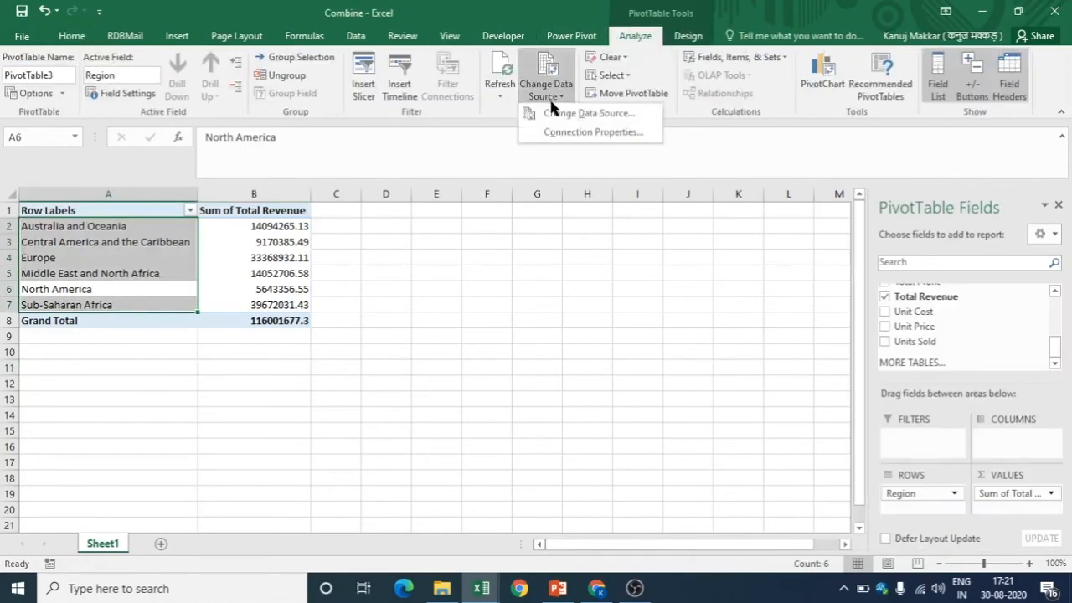
pyautogui.click(556, 113)
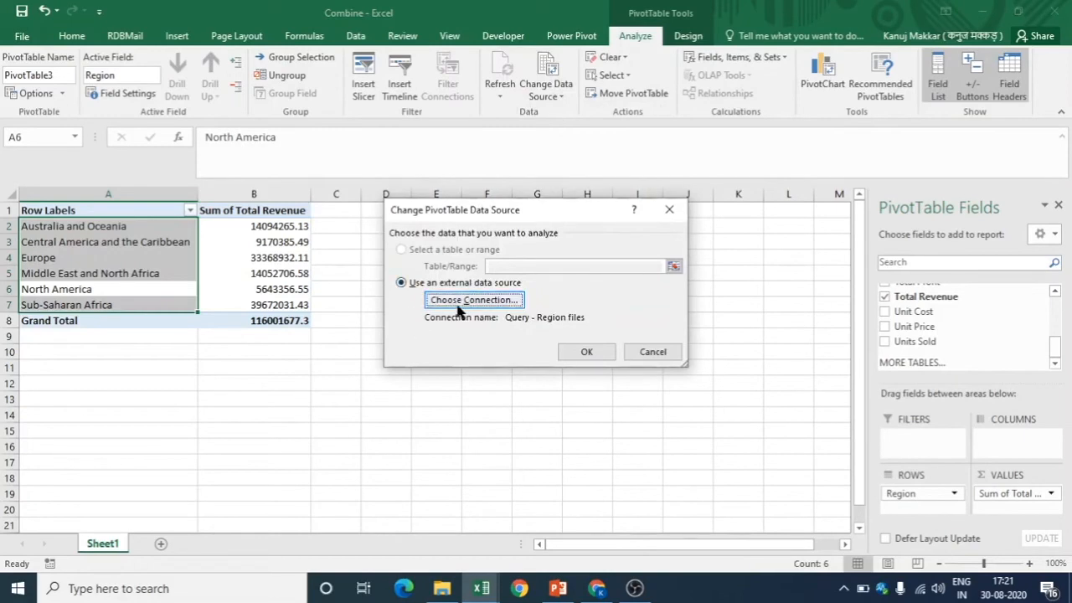
pyautogui.click(653, 352)
pyautogui.click(637, 321)
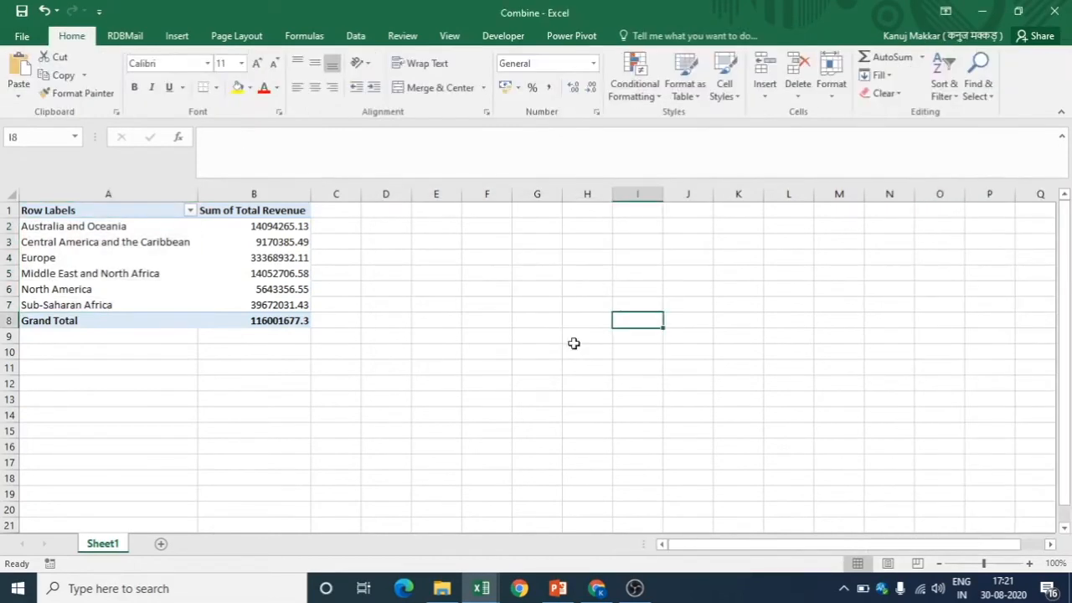
# - Switch to File Explorer and move the Asia workbook into the Region files folder
pyautogui.click(442, 589)
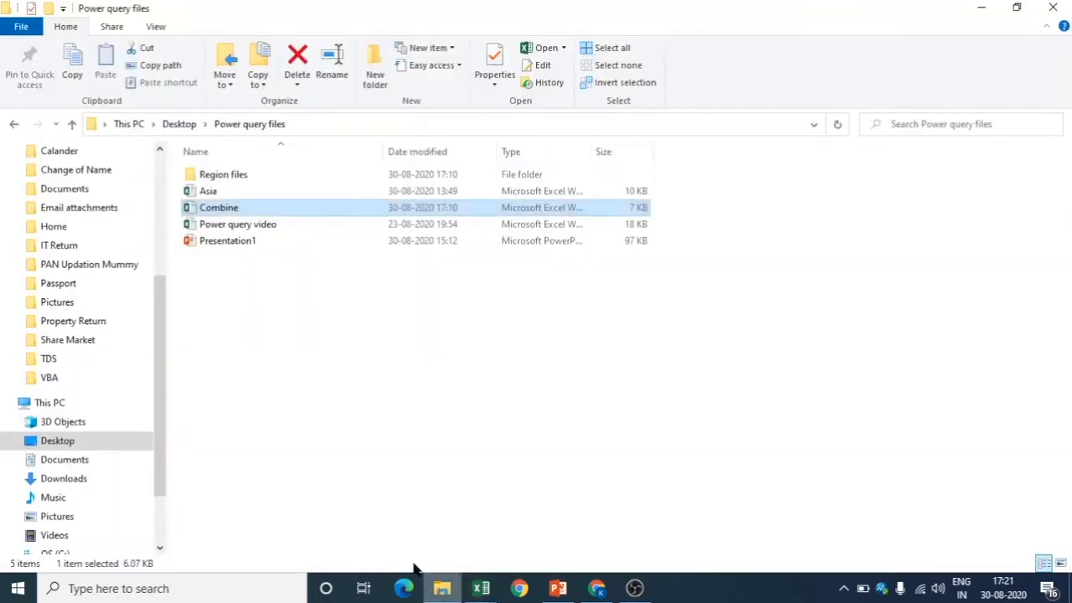
pyautogui.click(206, 193)
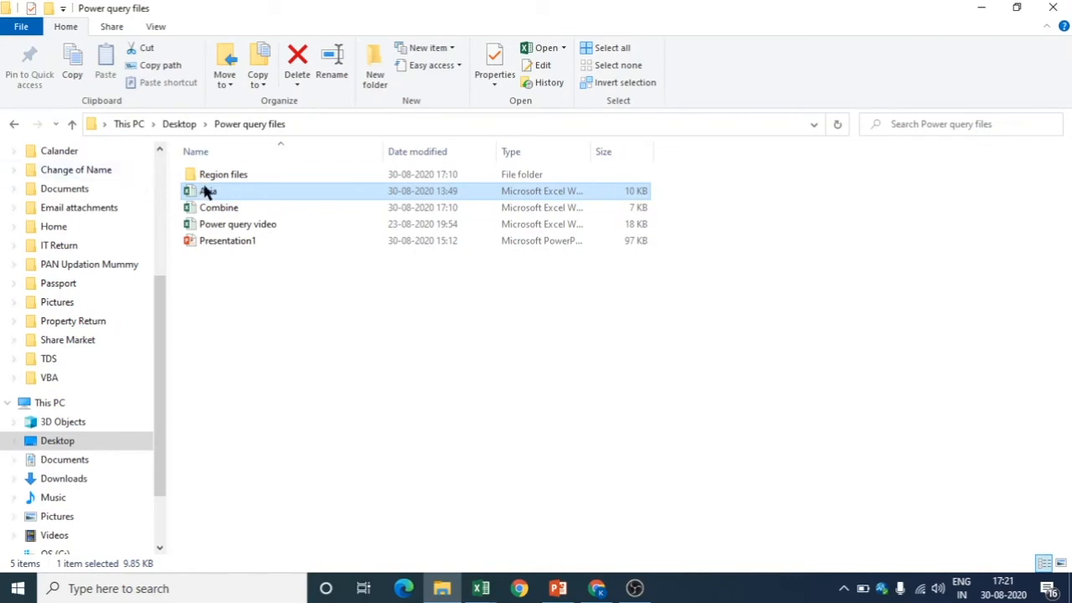
pyautogui.moveTo(207, 193); pyautogui.dragTo(210, 179)
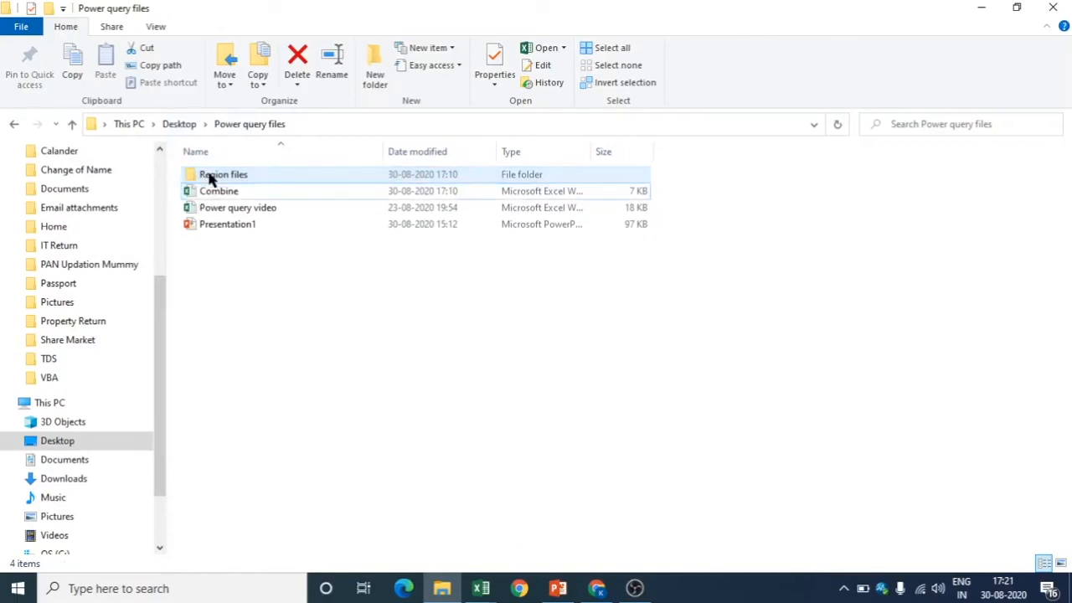
# - Return to the Combine workbook in Excel, refresh the PivotTable, and select Asia's Total Revenue value
pyautogui.click(482, 587)
pyautogui.click(561, 520)
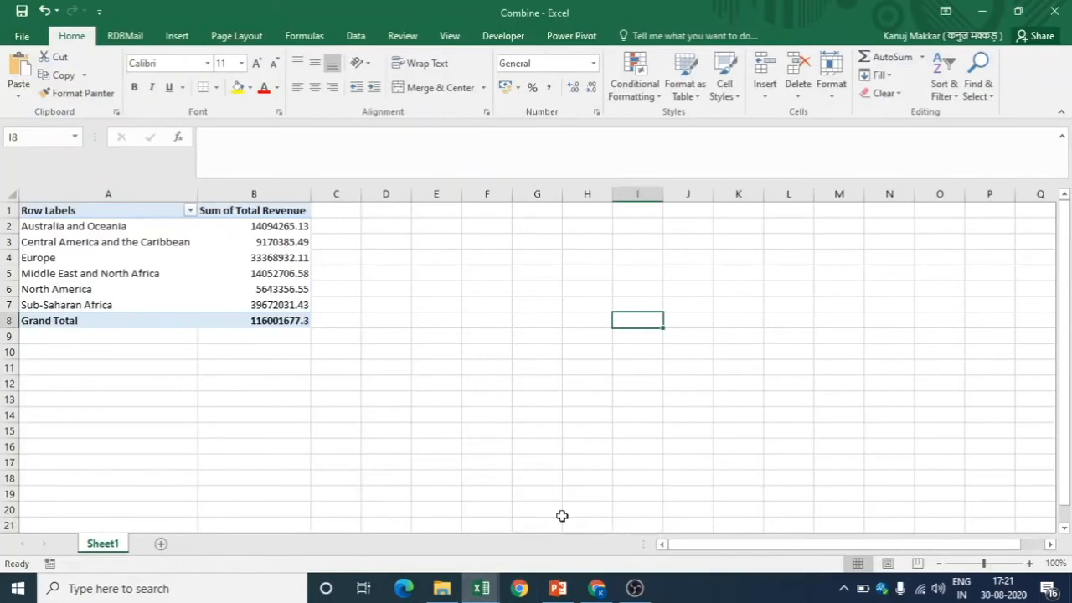
pyautogui.click(127, 307)
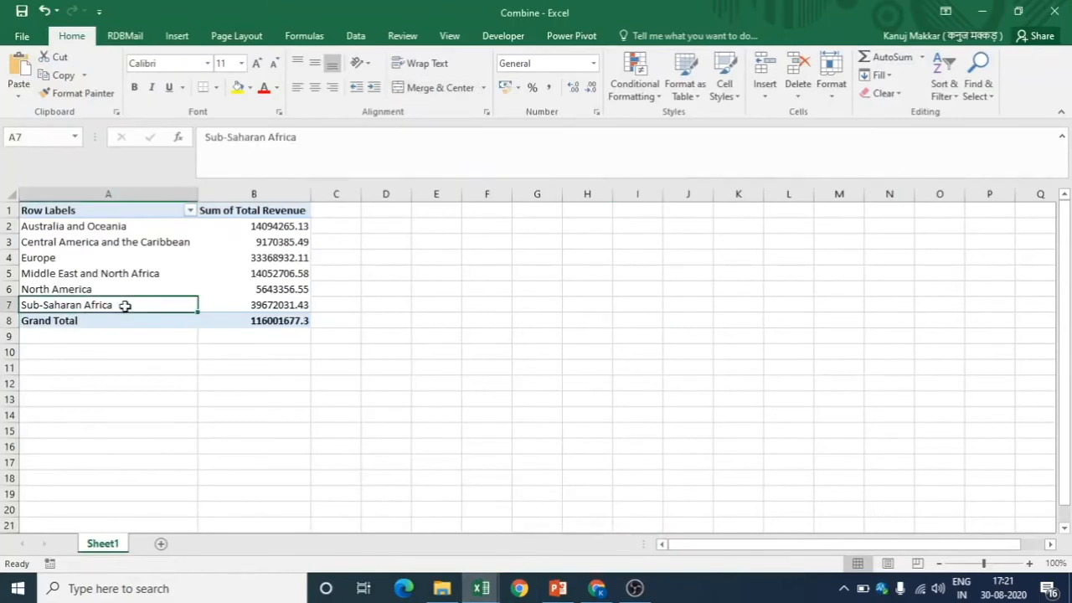
pyautogui.click(636, 36)
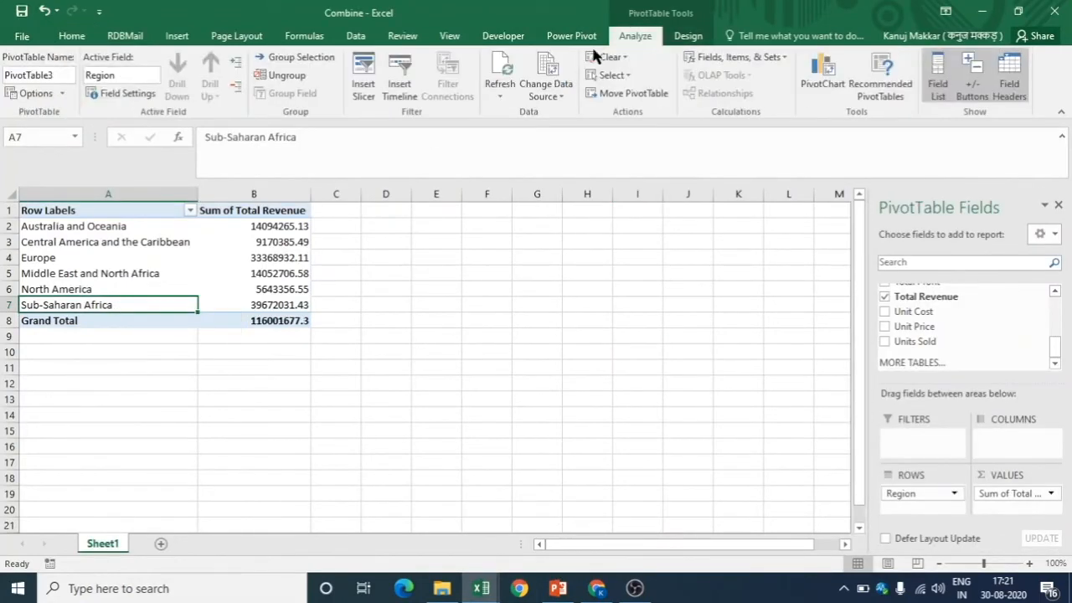
pyautogui.click(501, 74)
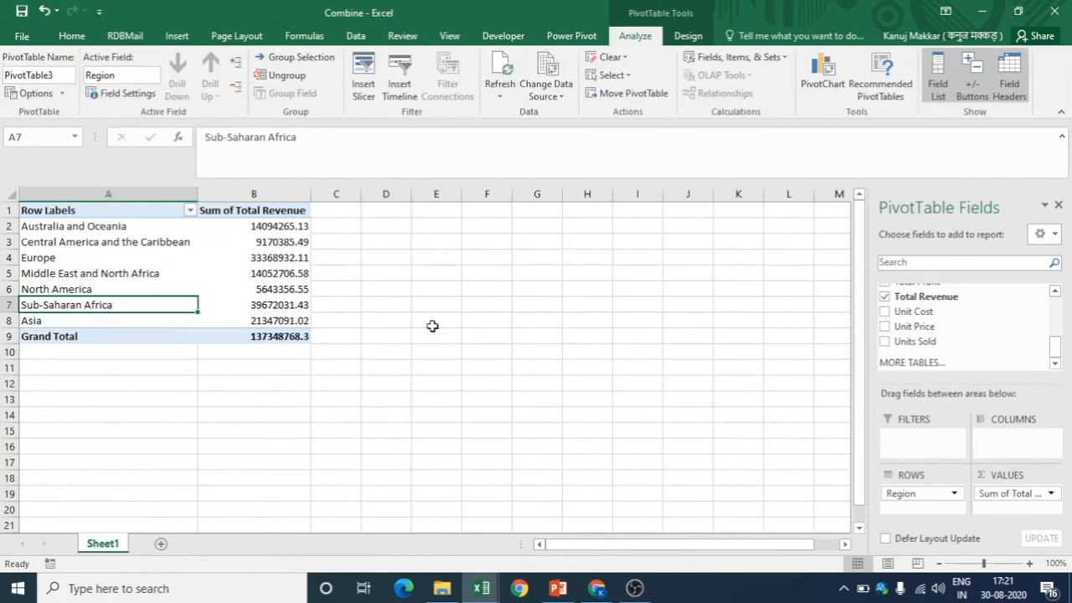
pyautogui.click(289, 326)
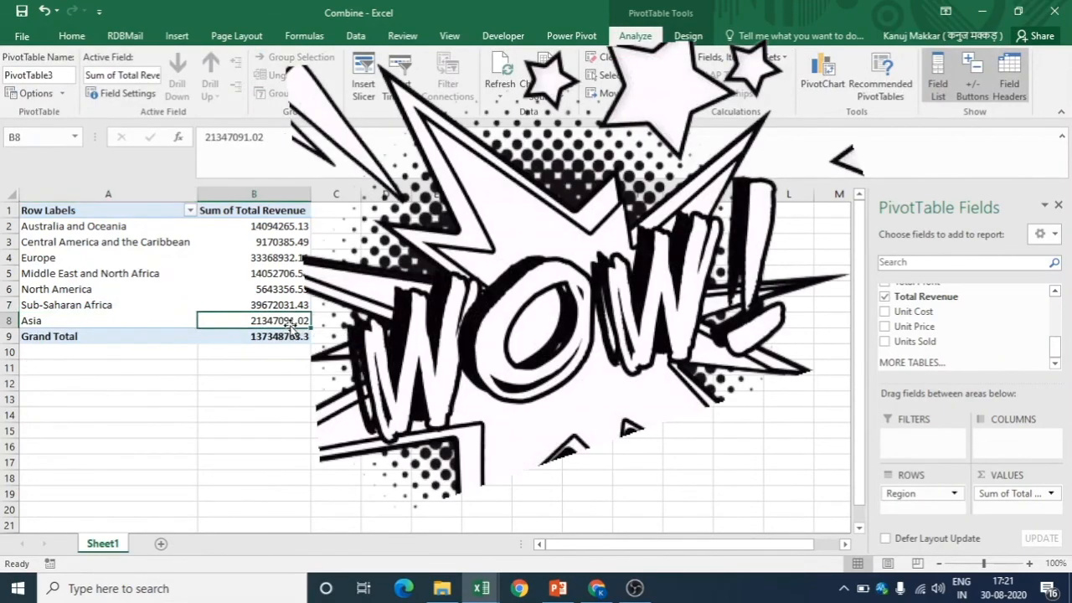